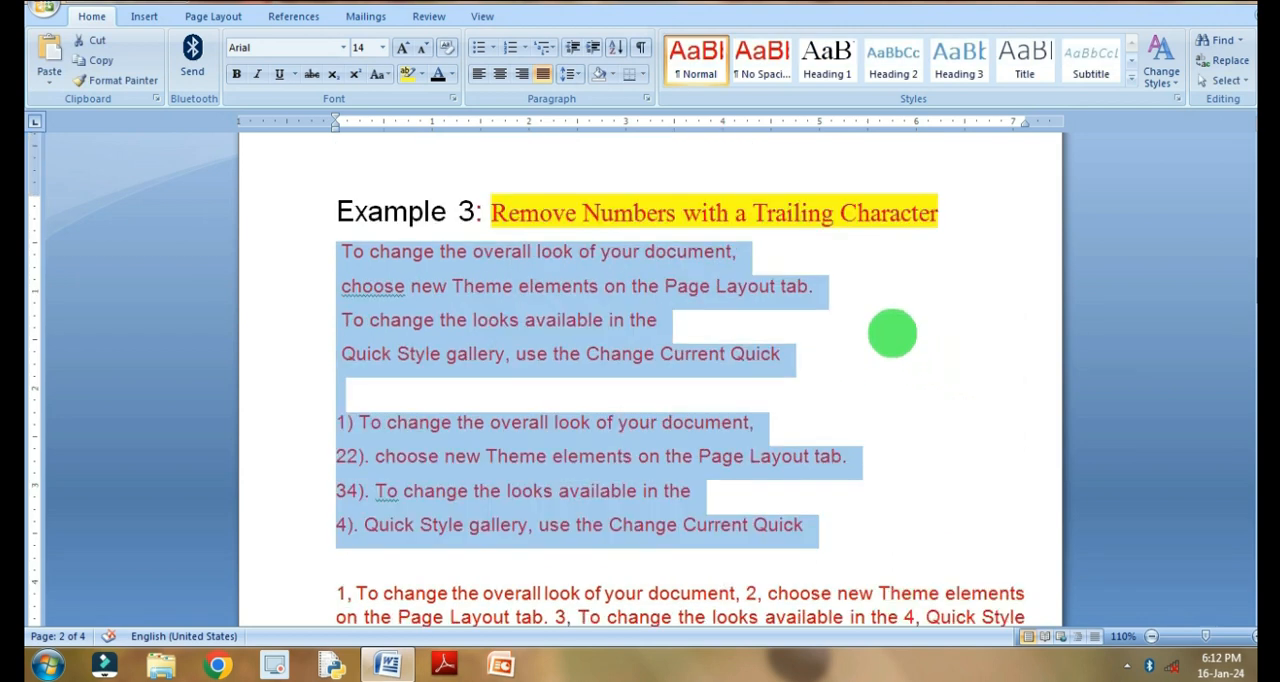
# - Undo the latest number removals, including the one in the first list under Example 3
pyautogui.click(448, 286)
pyautogui.click(378, 490)
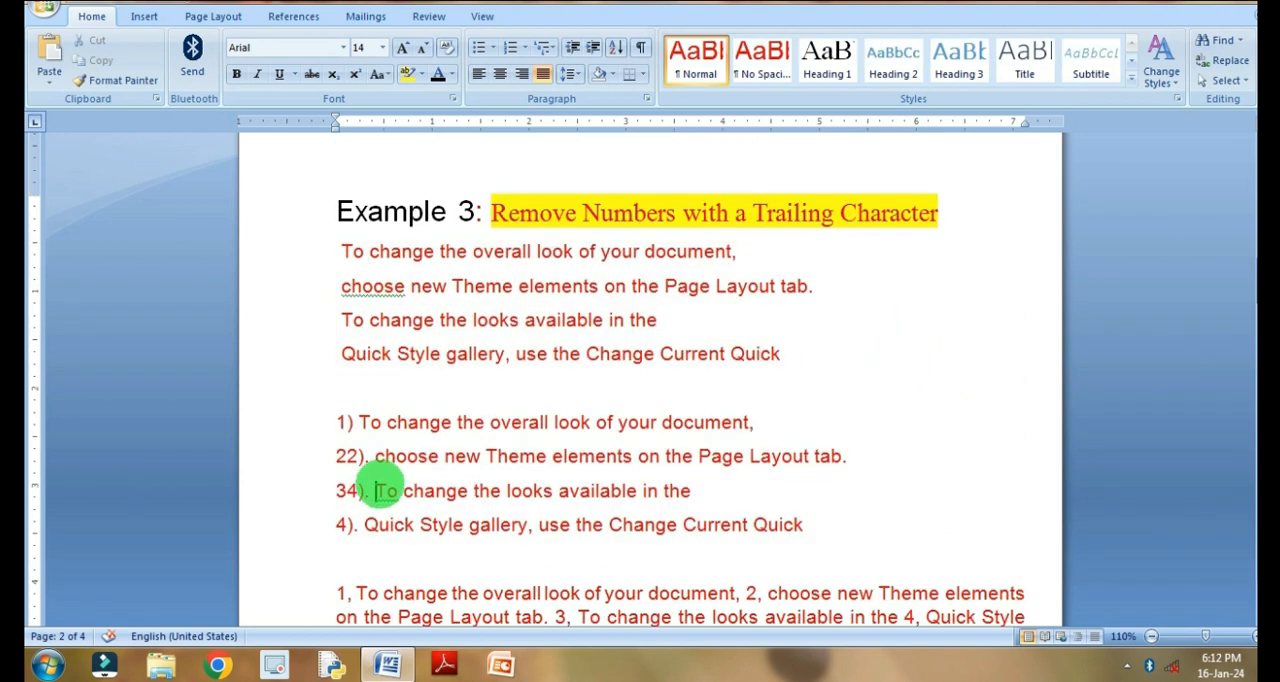
pyautogui.scroll(-1, 468, 440)
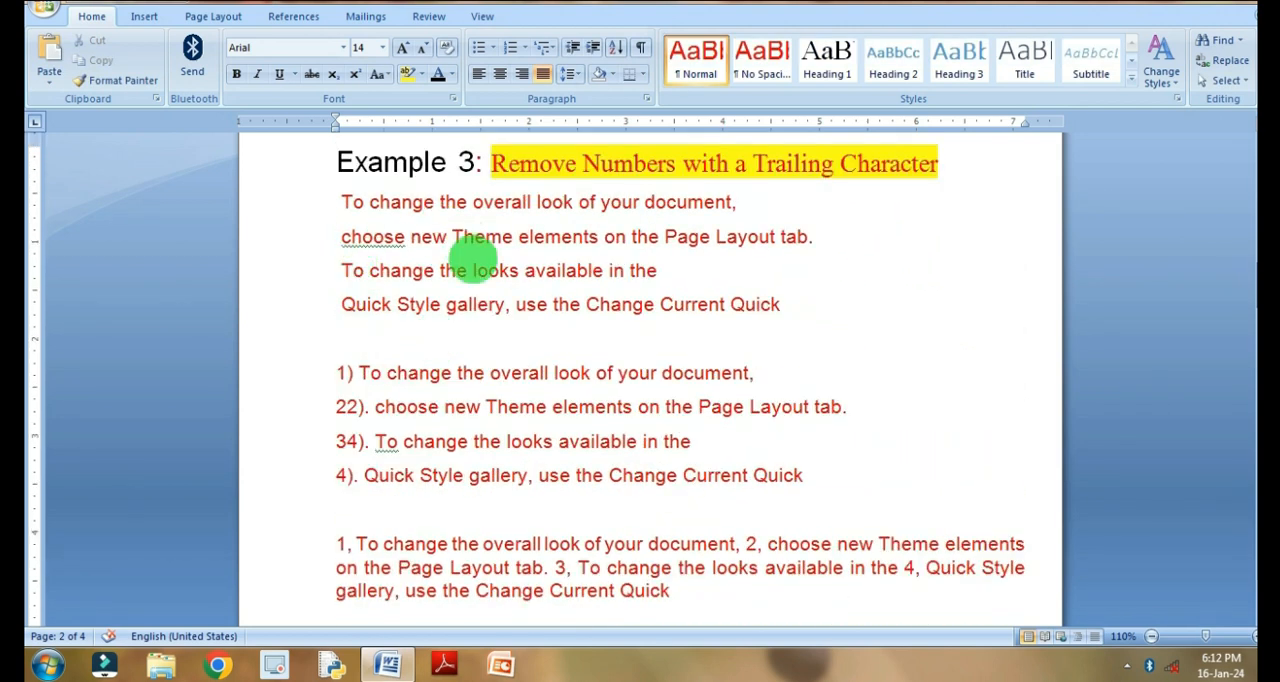
pyautogui.hotkey('ctrl', 'z')
pyautogui.click(506, 306)
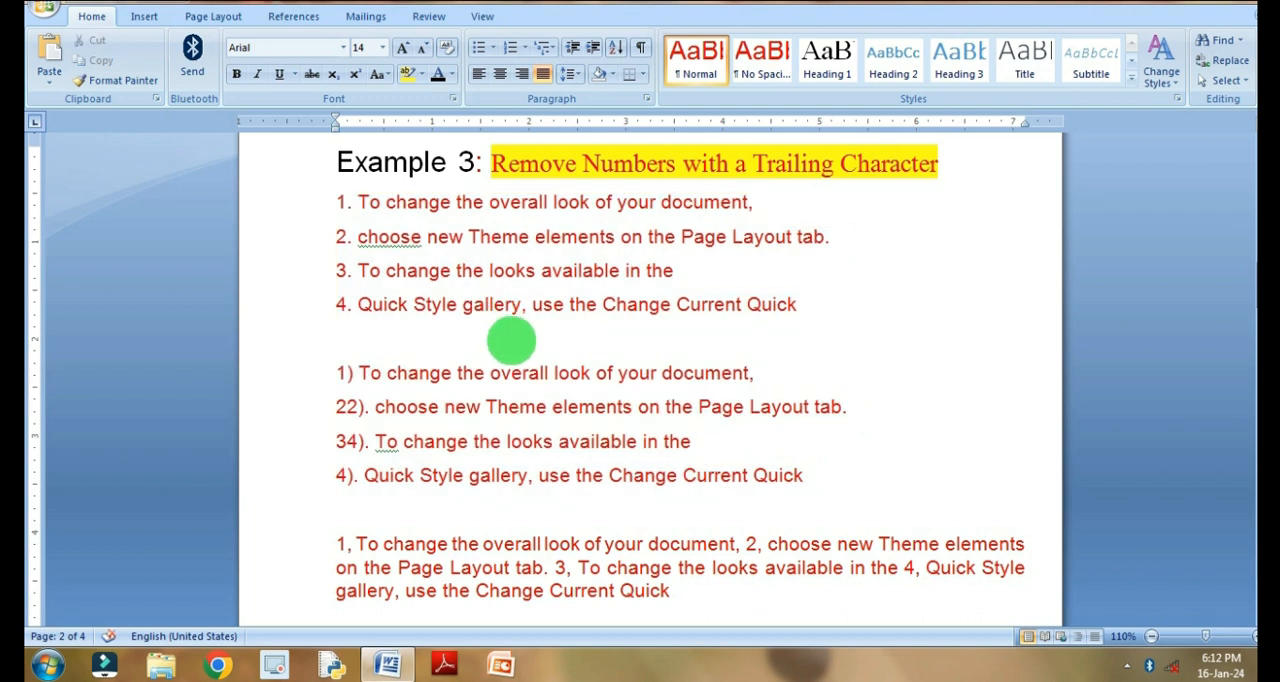
pyautogui.hotkey('ctrl', 'z')
pyautogui.scroll(-12, 497, 337)
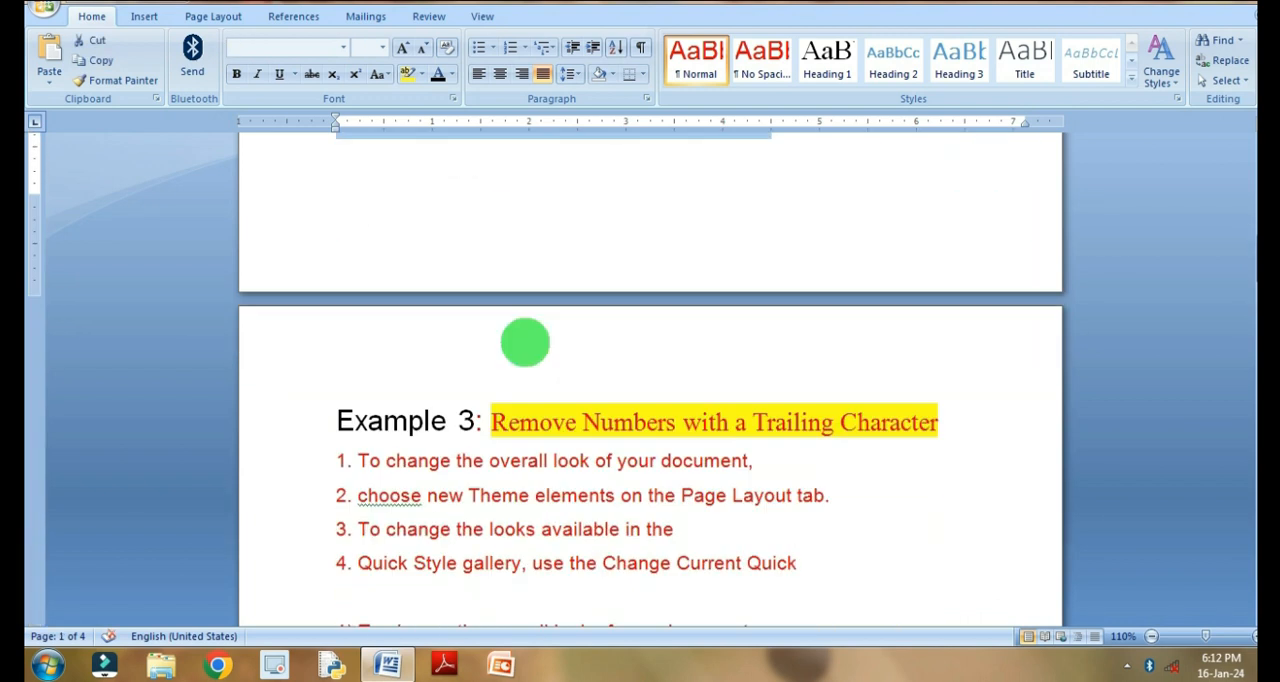
# - Remove the two-digit numbers from the second list of Example 3 by replacing all ^#^#). with nothing, within the selected list only
pyautogui.moveTo(337, 186); pyautogui.dragTo(849, 289)
pyautogui.scroll(1, 818, 294)
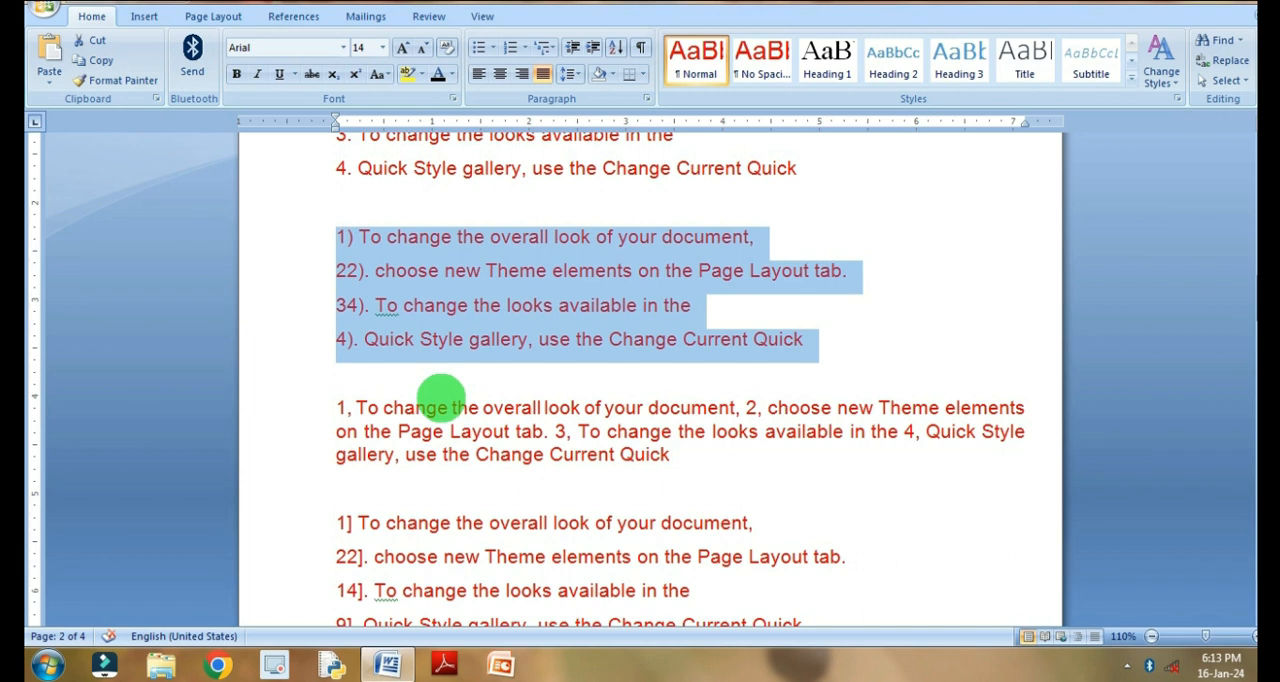
pyautogui.hotkey('ctrl', 'h')
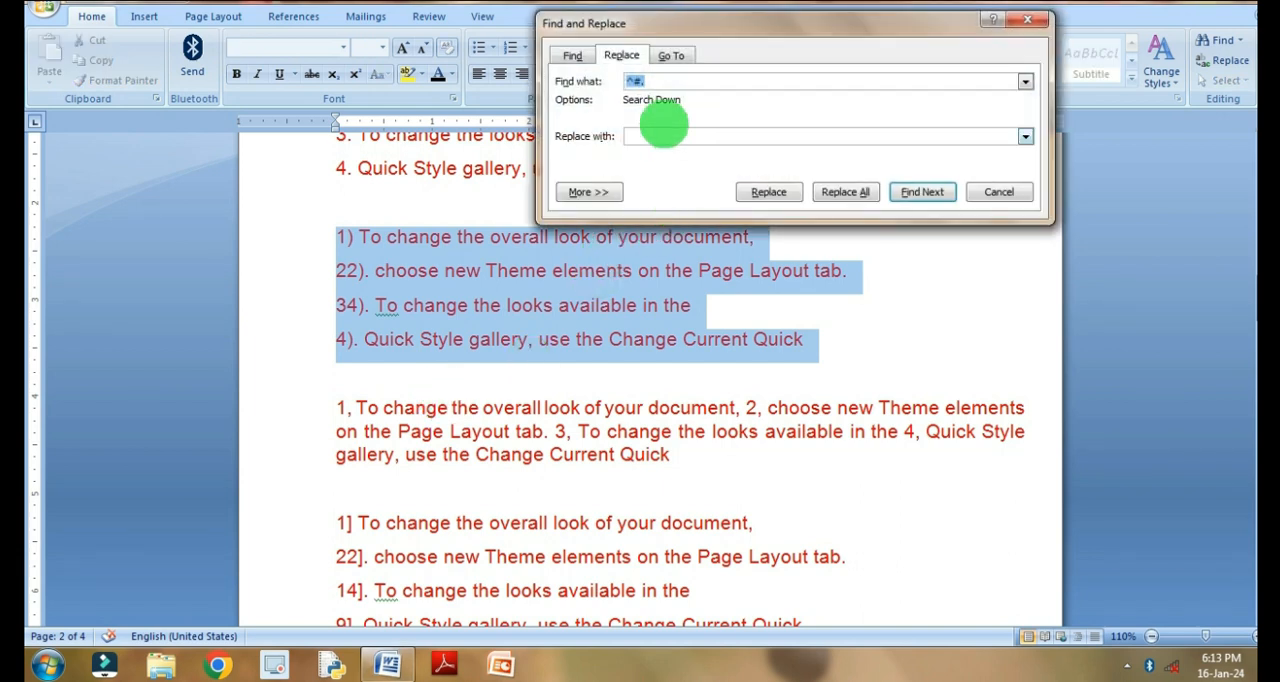
pyautogui.click(642, 81)
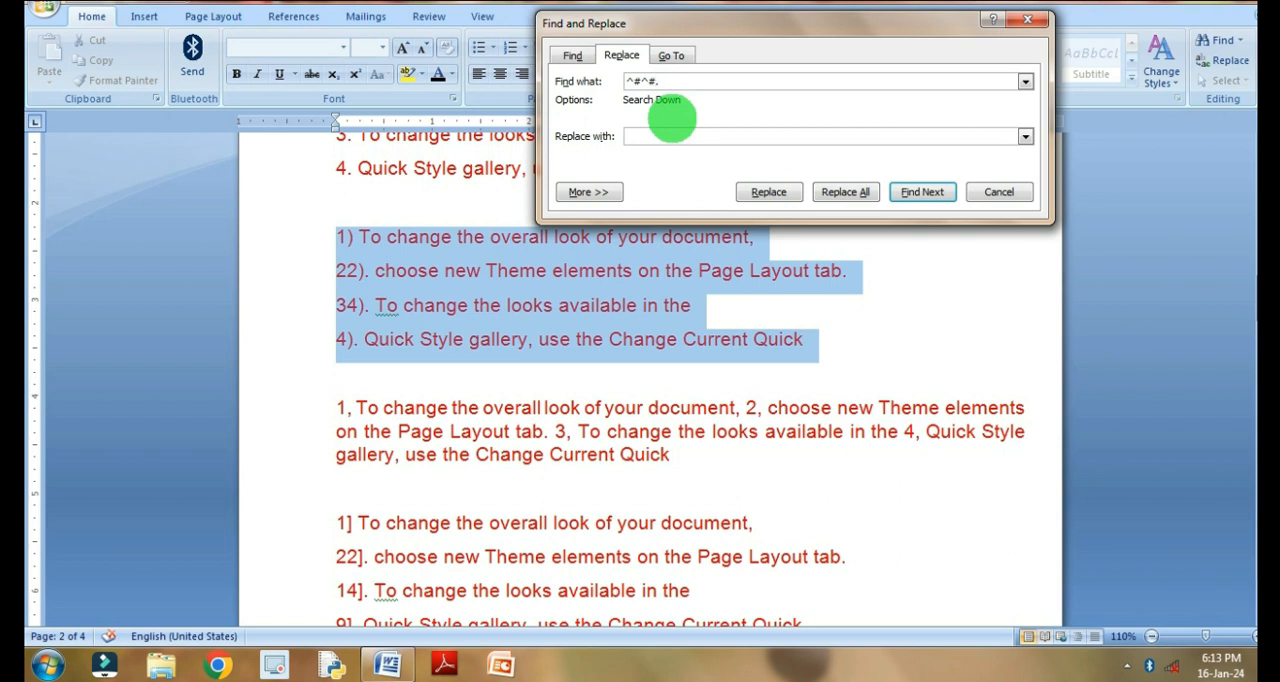
pyautogui.write('.')
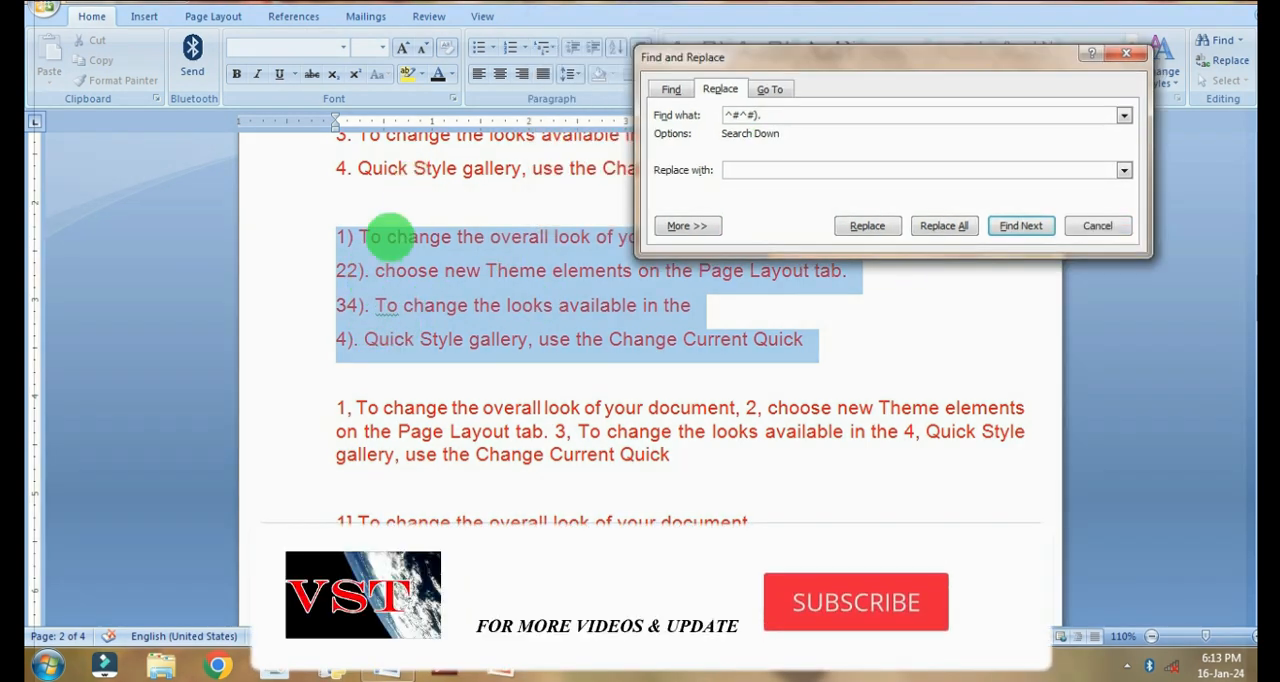
pyautogui.click(354, 243)
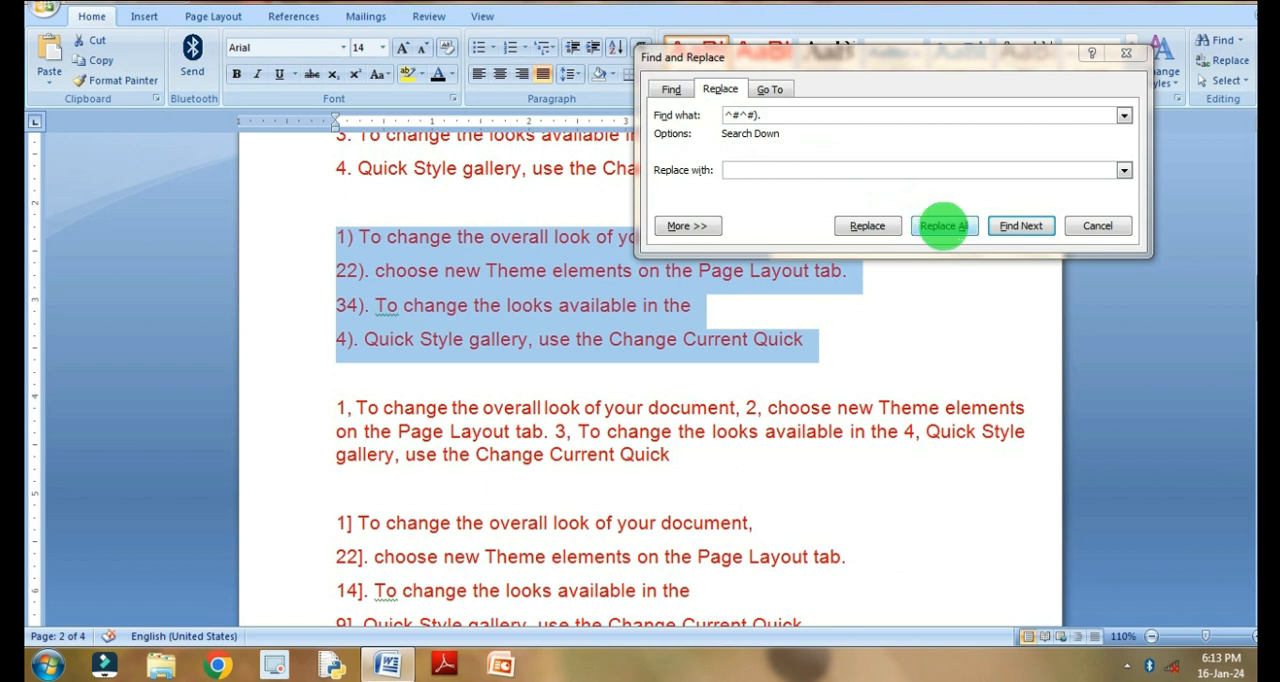
pyautogui.click(943, 225)
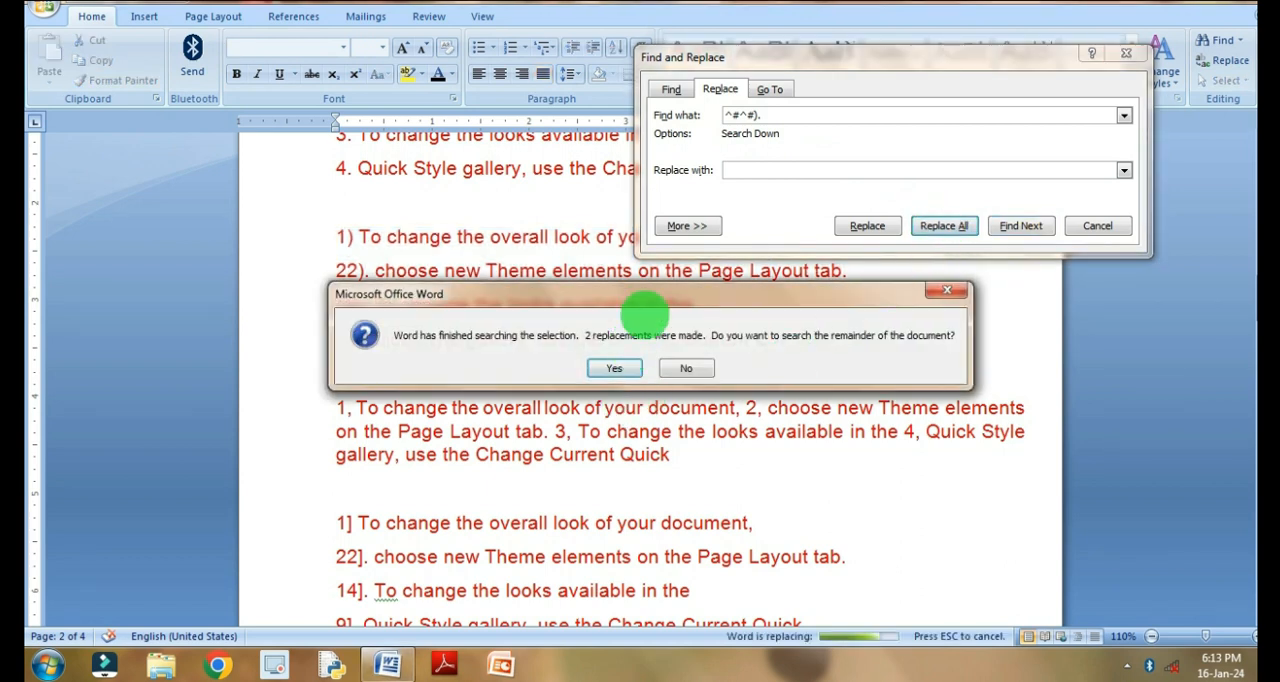
pyautogui.moveTo(748, 267); pyautogui.dragTo(805, 110)
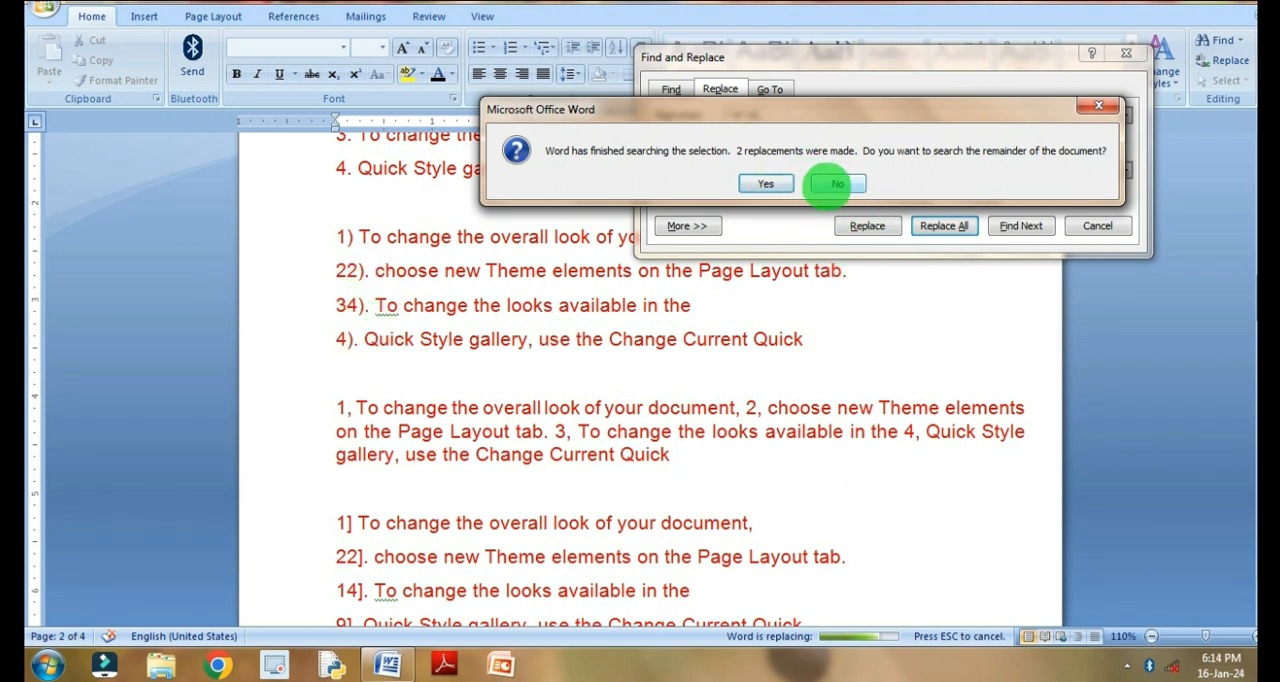
pyautogui.click(837, 183)
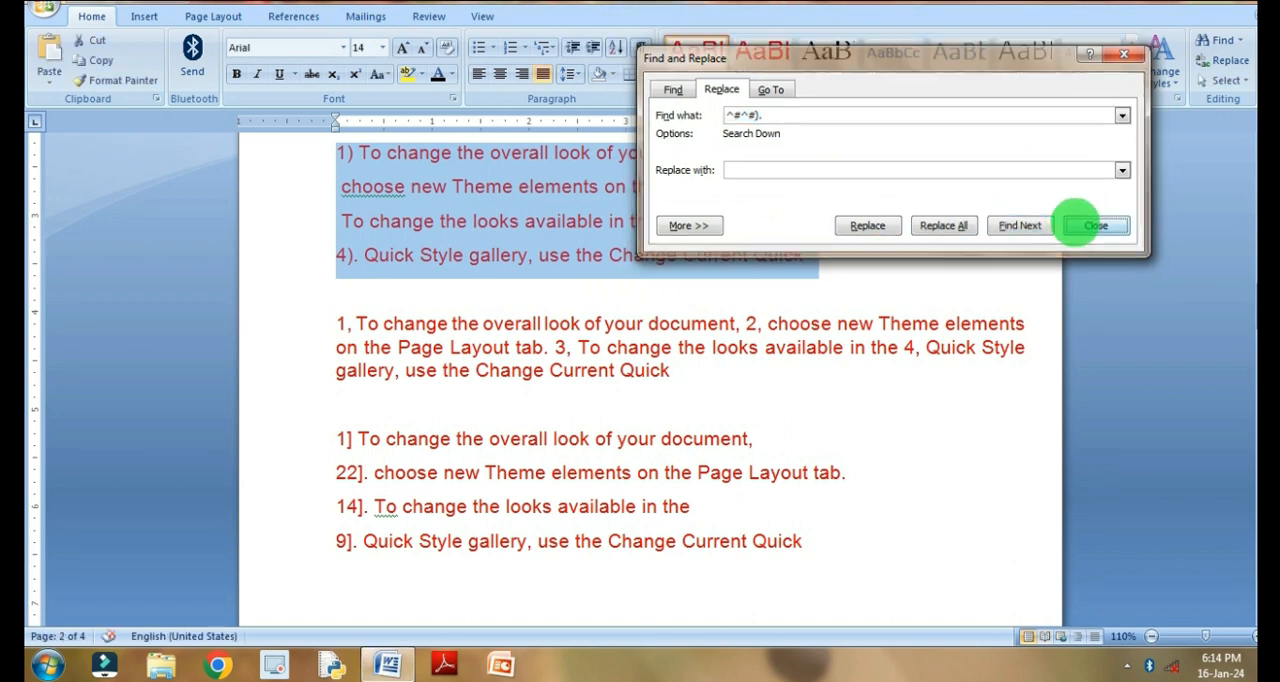
pyautogui.click(1096, 225)
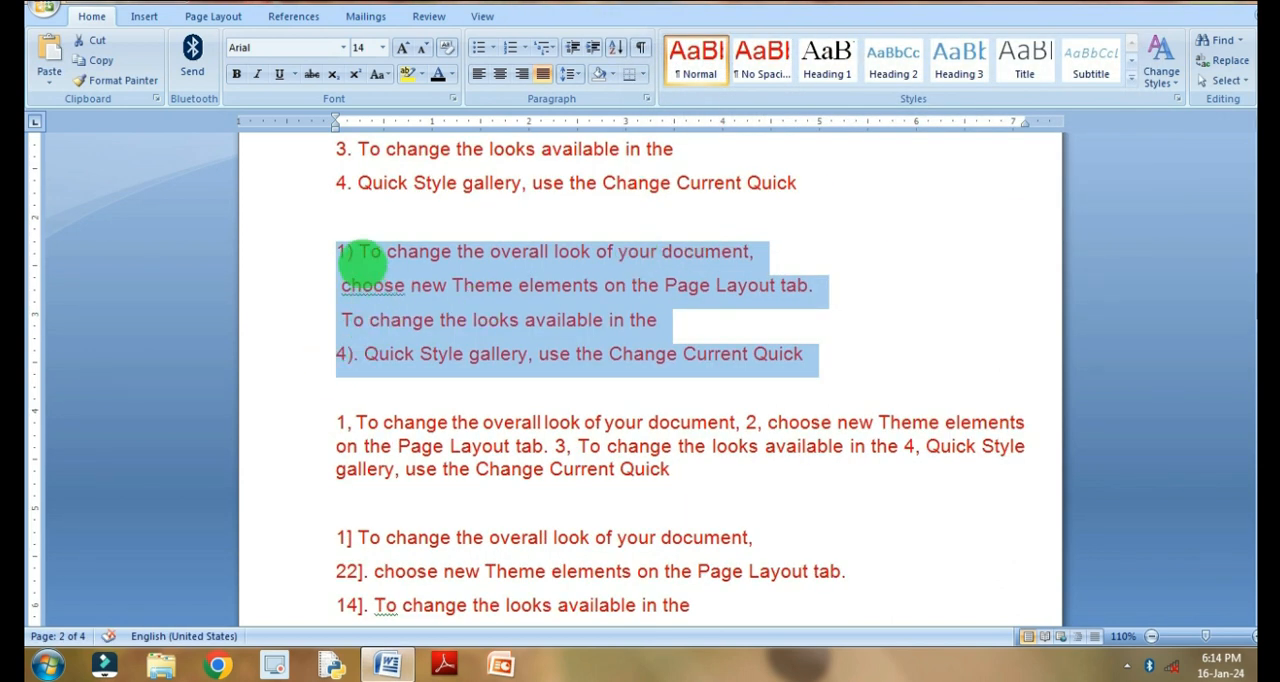
# - Add a period after "1)" in the second list and replace all ^#). with nothing, within that selected list only
pyautogui.click(359, 257)
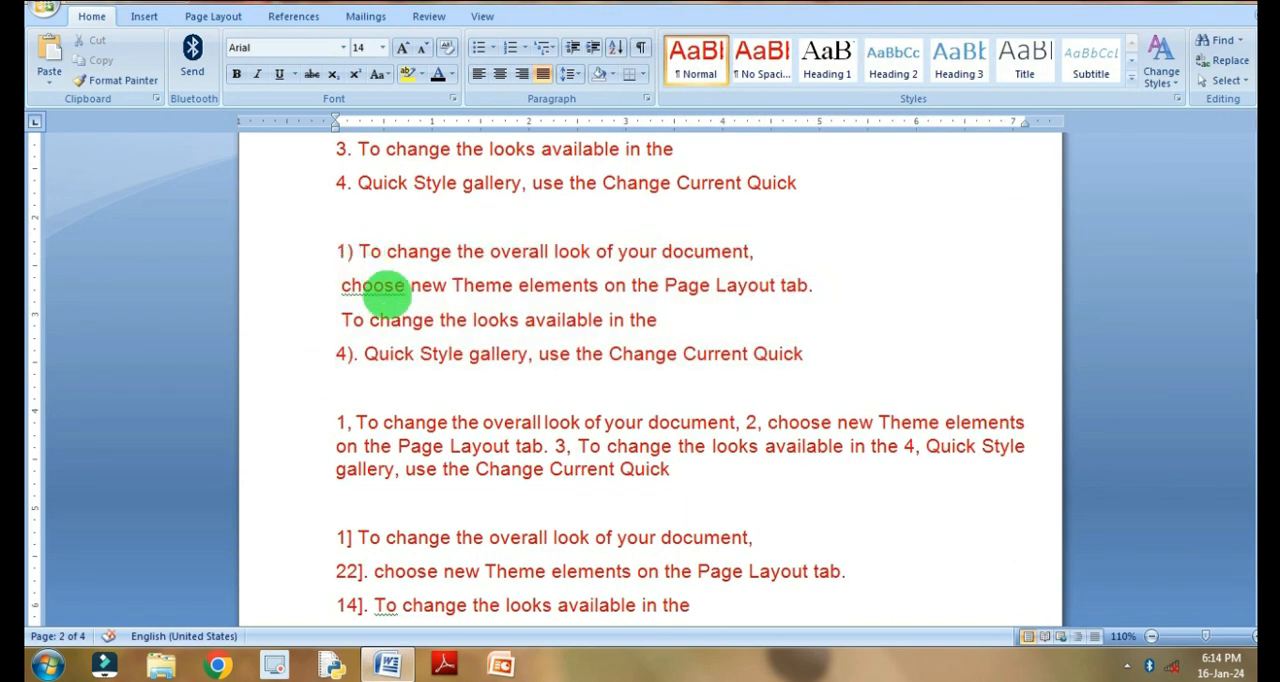
pyautogui.write('.')
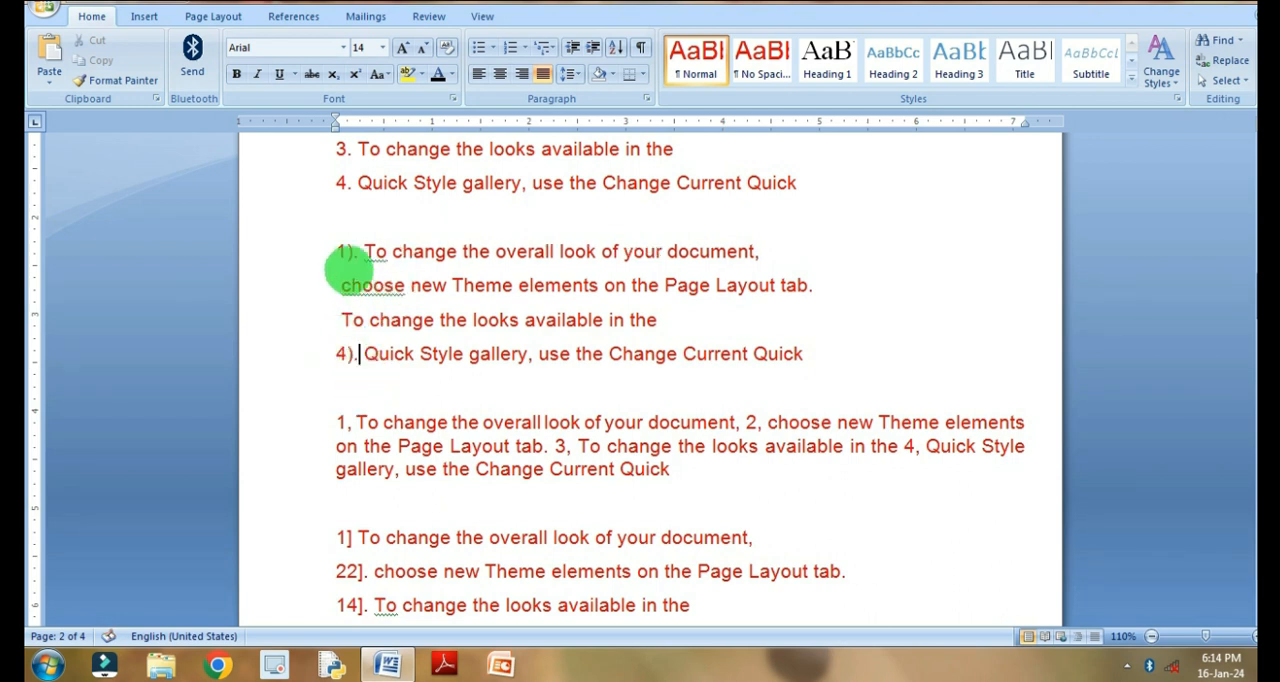
pyautogui.moveTo(337, 251); pyautogui.dragTo(860, 367)
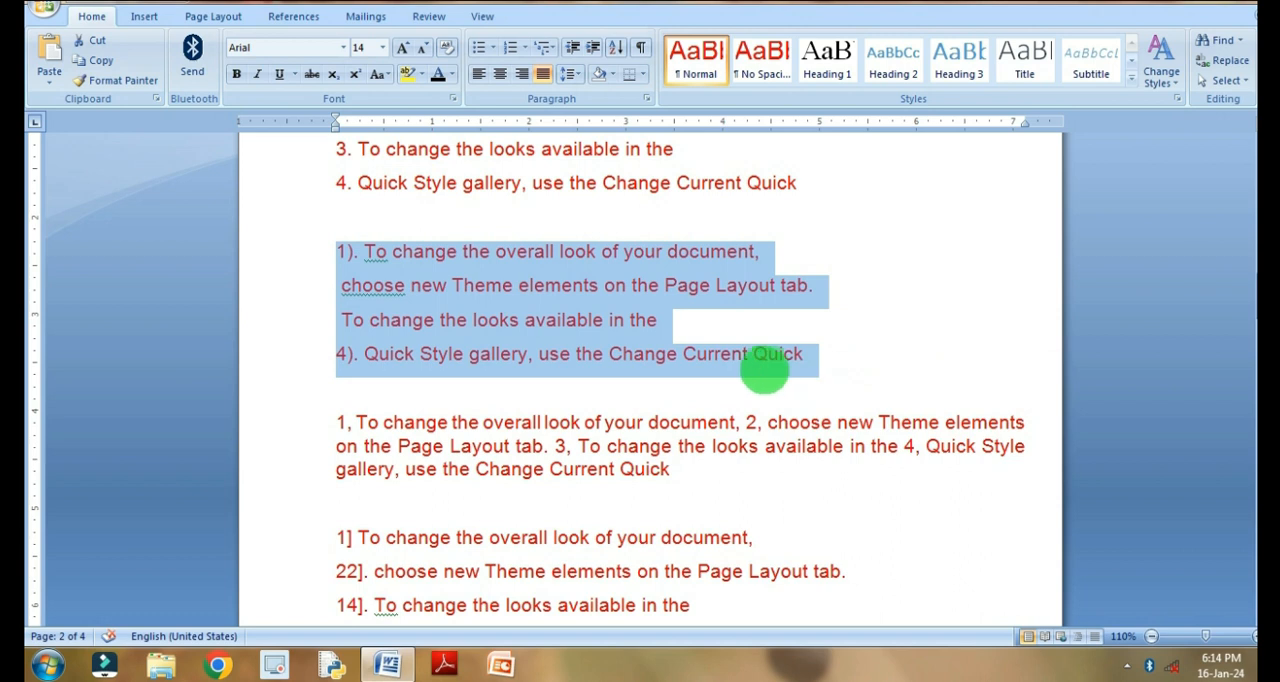
pyautogui.hotkey('ctrl', 'f')
pyautogui.click(603, 254)
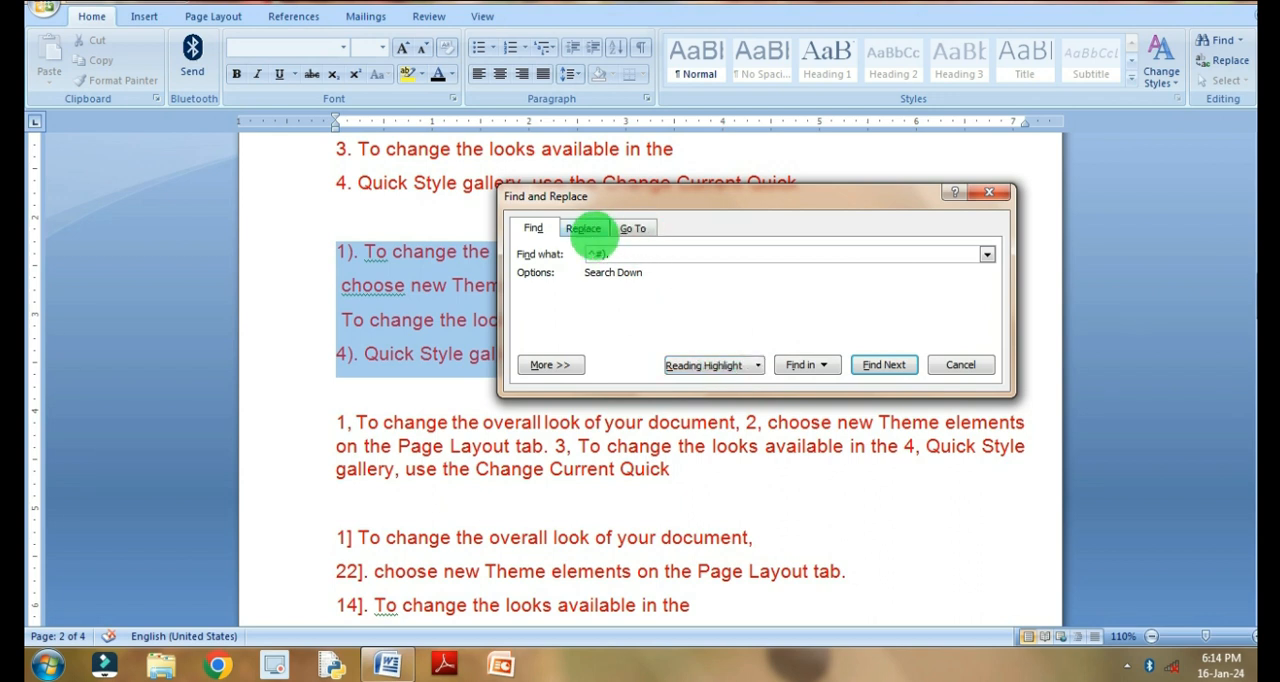
pyautogui.click(584, 228)
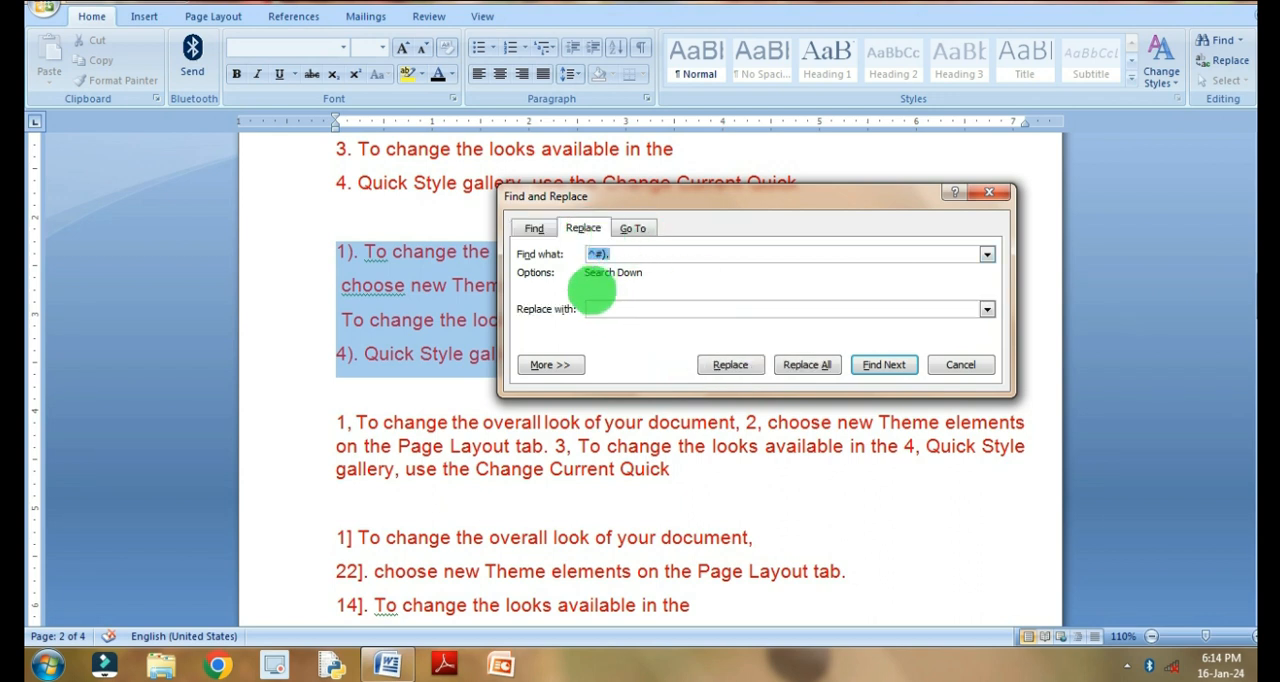
pyautogui.click(610, 310)
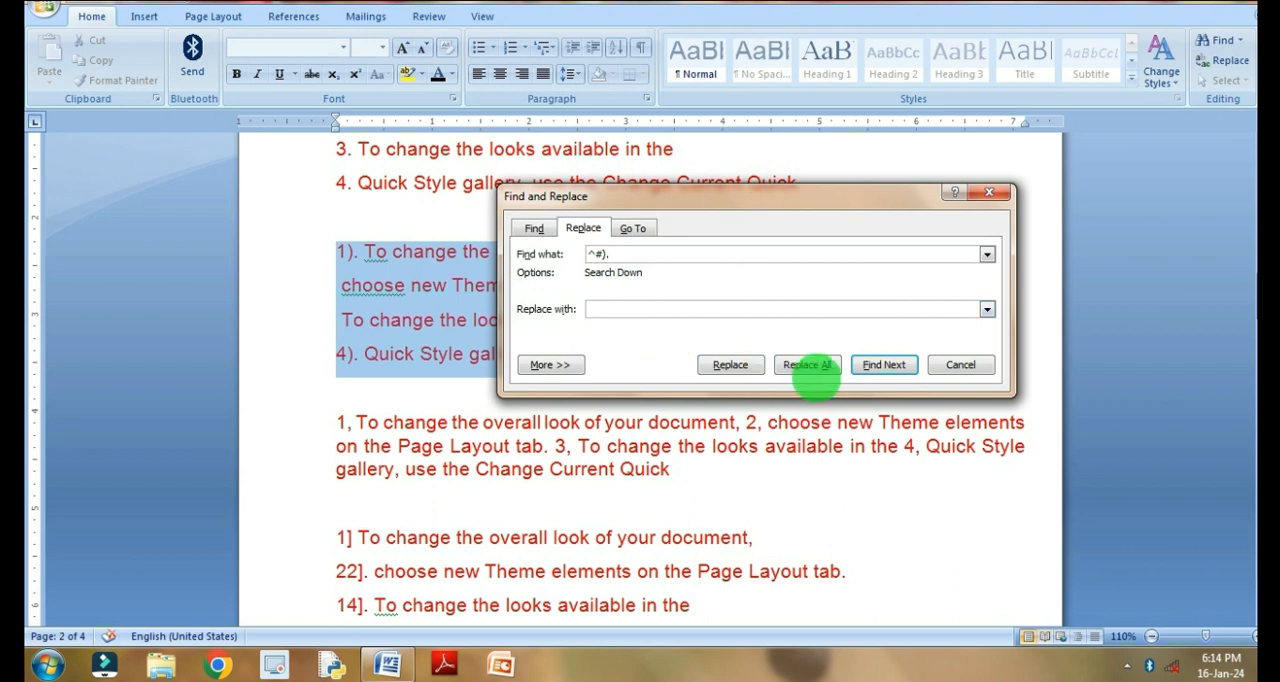
pyautogui.click(808, 364)
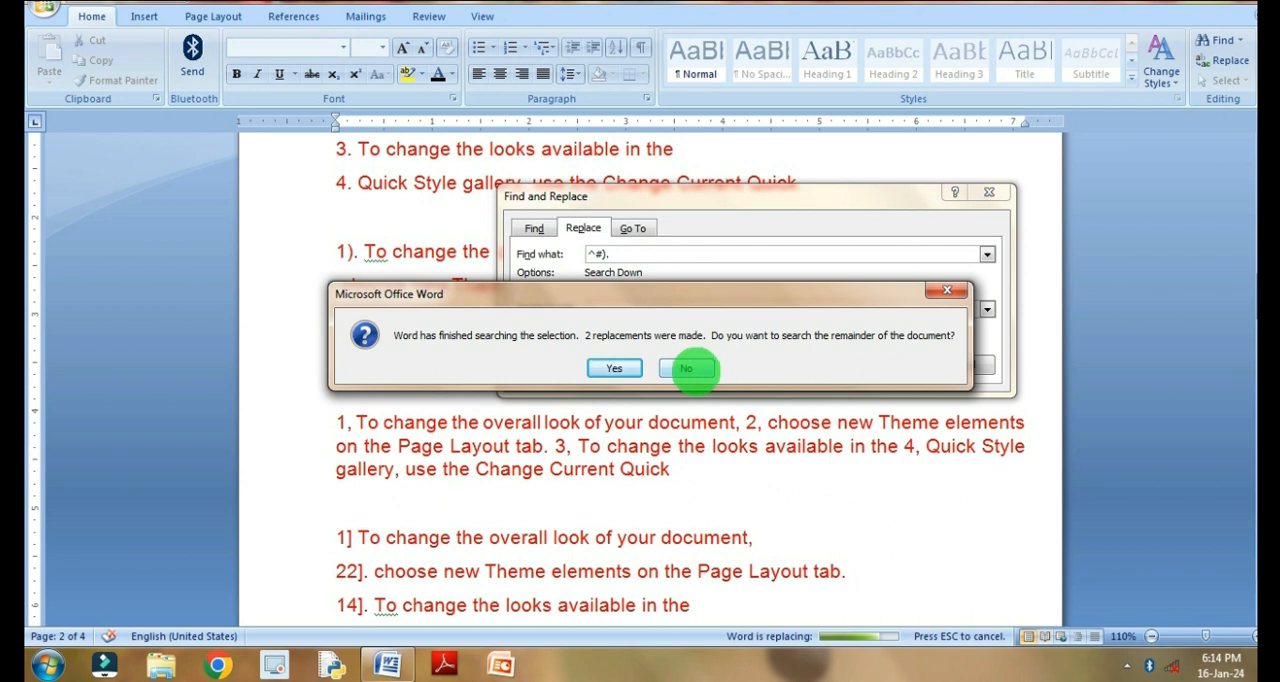
pyautogui.click(686, 368)
pyautogui.click(988, 192)
pyautogui.scroll(1, 420, 237)
pyautogui.scroll(1, 420, 240)
pyautogui.scroll(-1, 457, 257)
pyautogui.scroll(2, 457, 274)
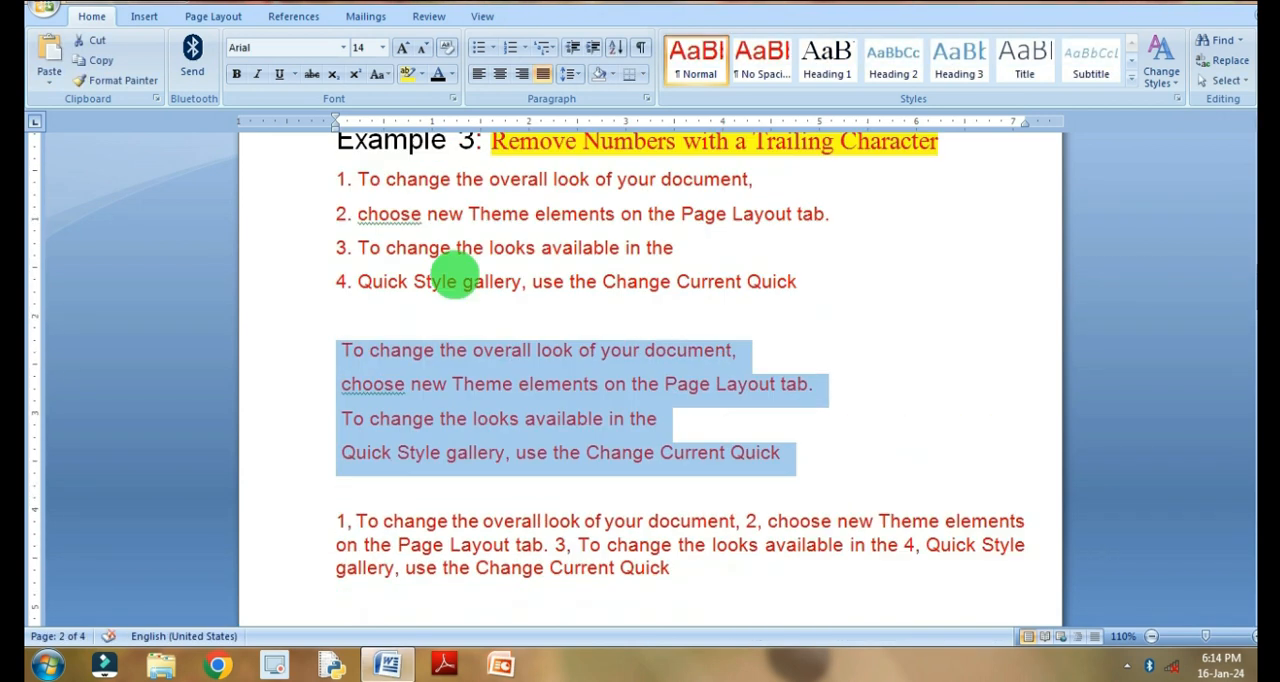
pyautogui.scroll(-3, 455, 278)
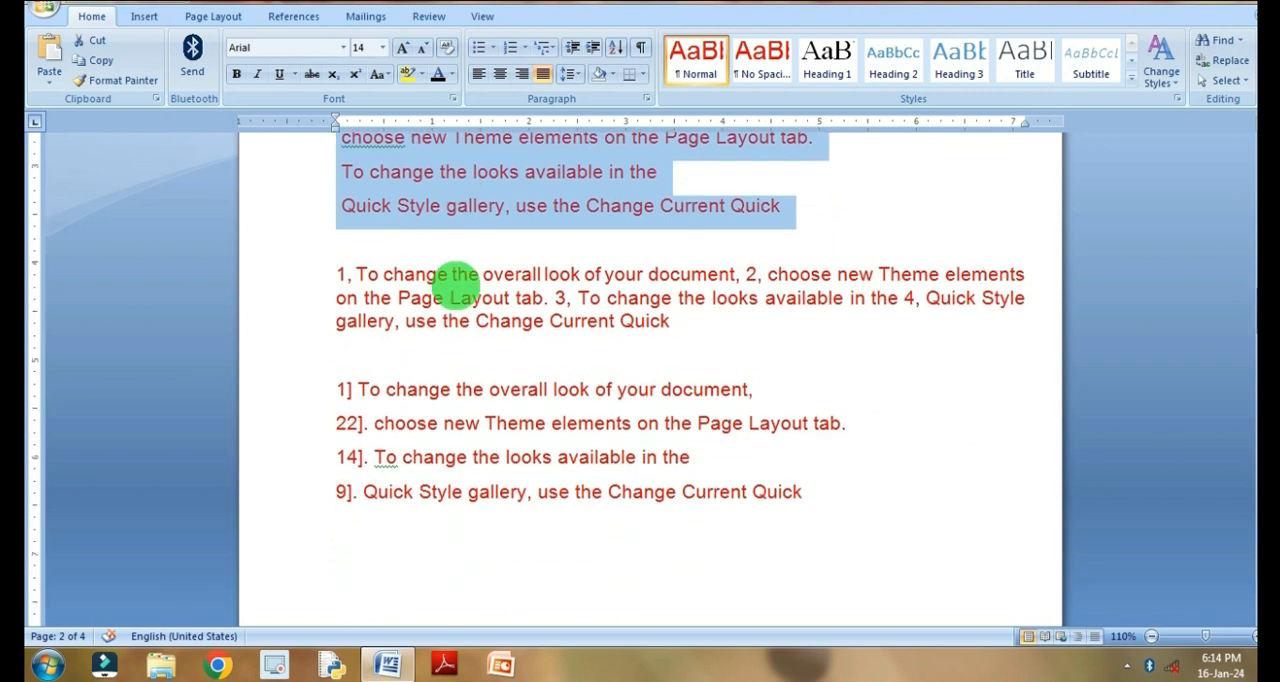
pyautogui.scroll(1, 457, 279)
# - Remove the comma-trailed numbers from the paragraph below the second list by replacing all ^#, with nothing, within the selection only
pyautogui.scroll(-1, 457, 279)
pyautogui.click(338, 273)
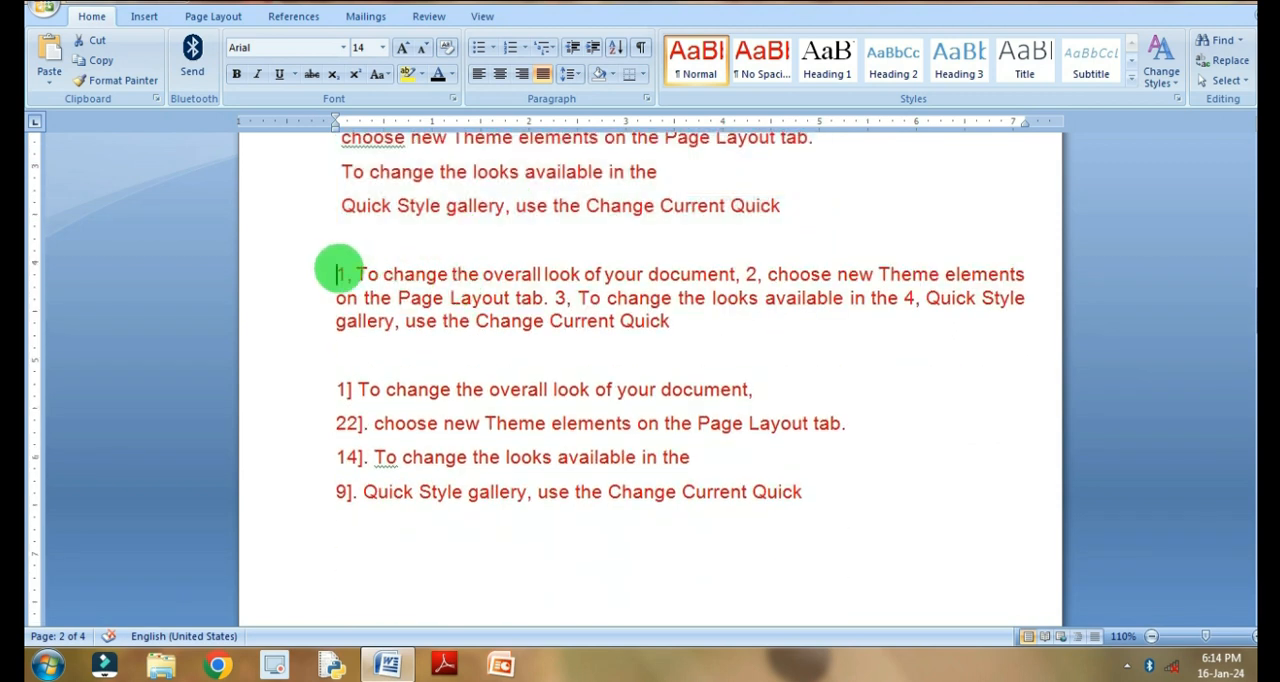
pyautogui.moveTo(338, 273); pyautogui.dragTo(651, 323)
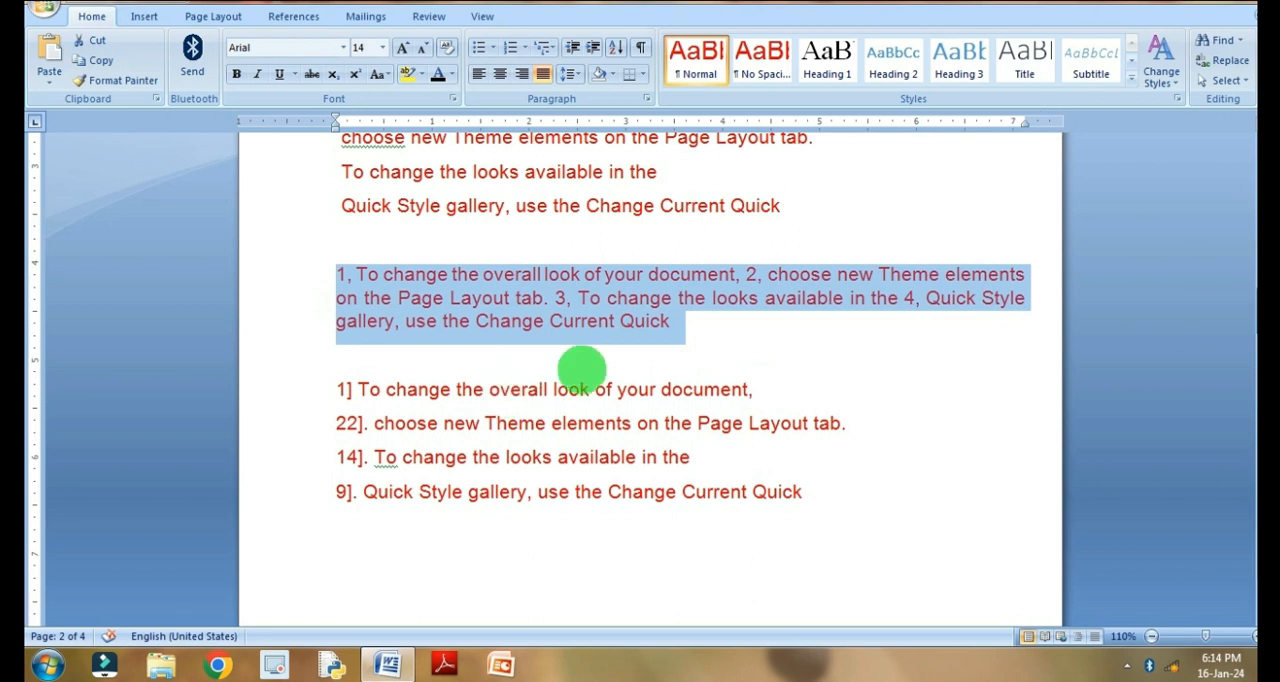
pyautogui.hotkey('ctrl', 'f')
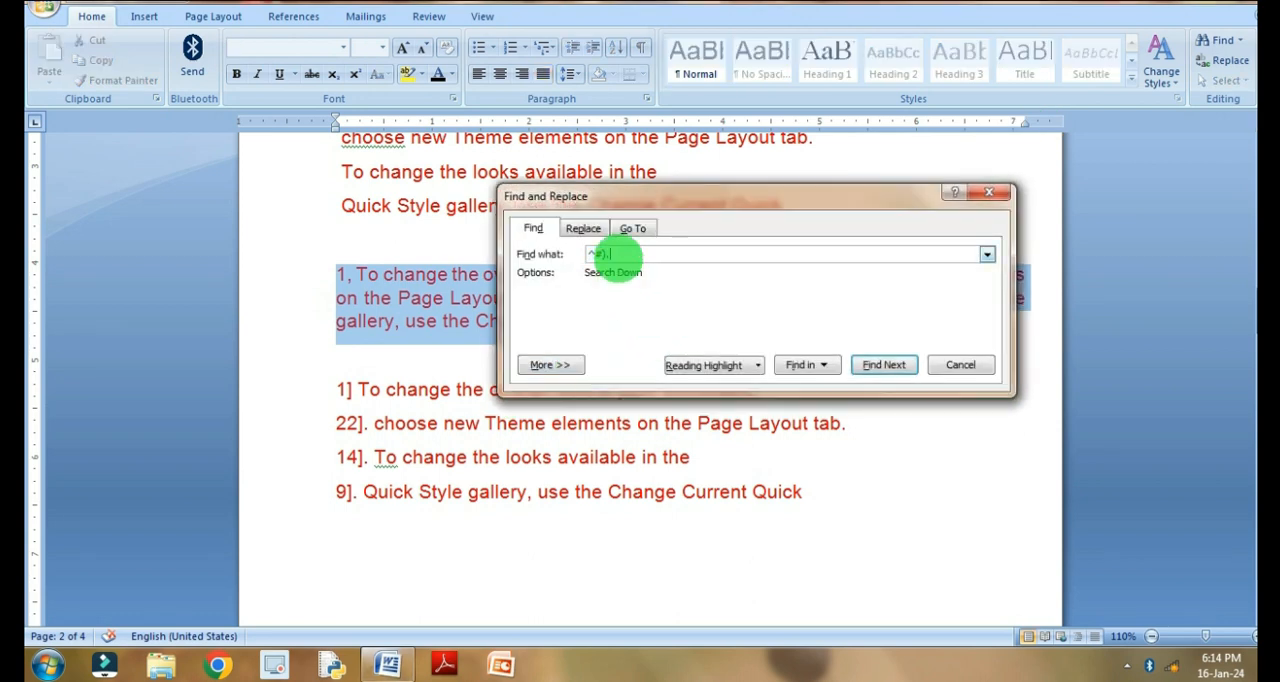
pyautogui.press('BackSpace')
pyautogui.press('BackSpace')
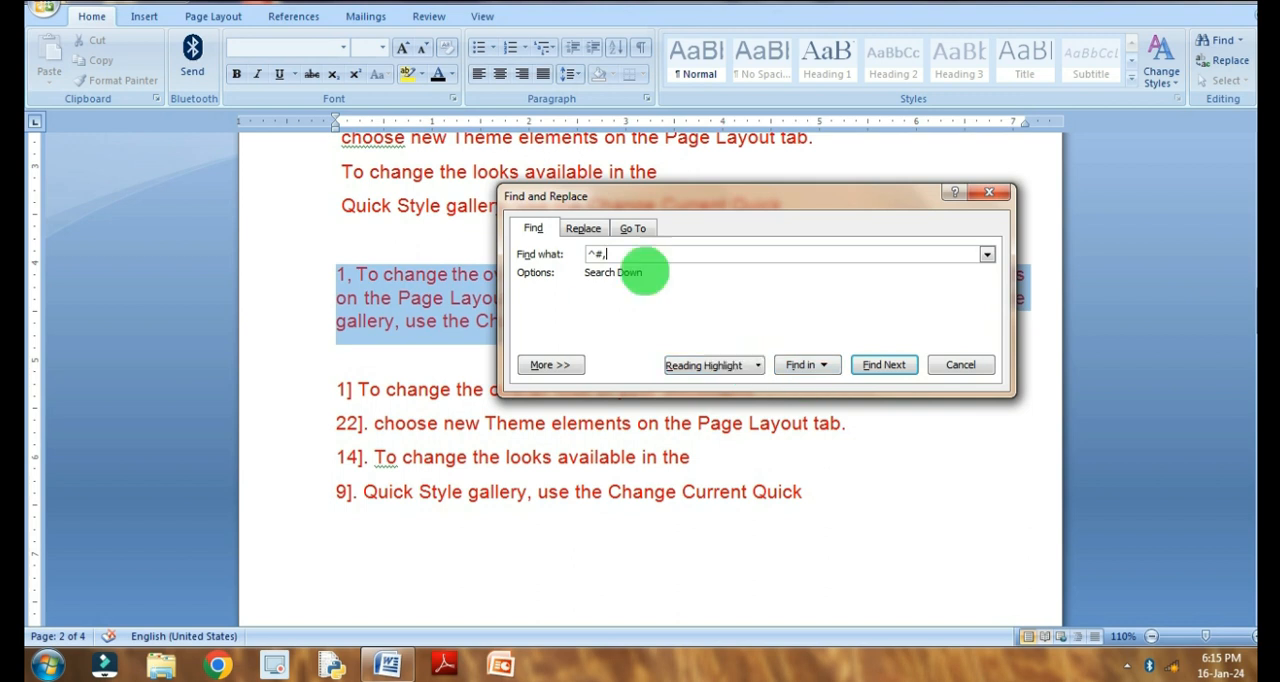
pyautogui.click(583, 228)
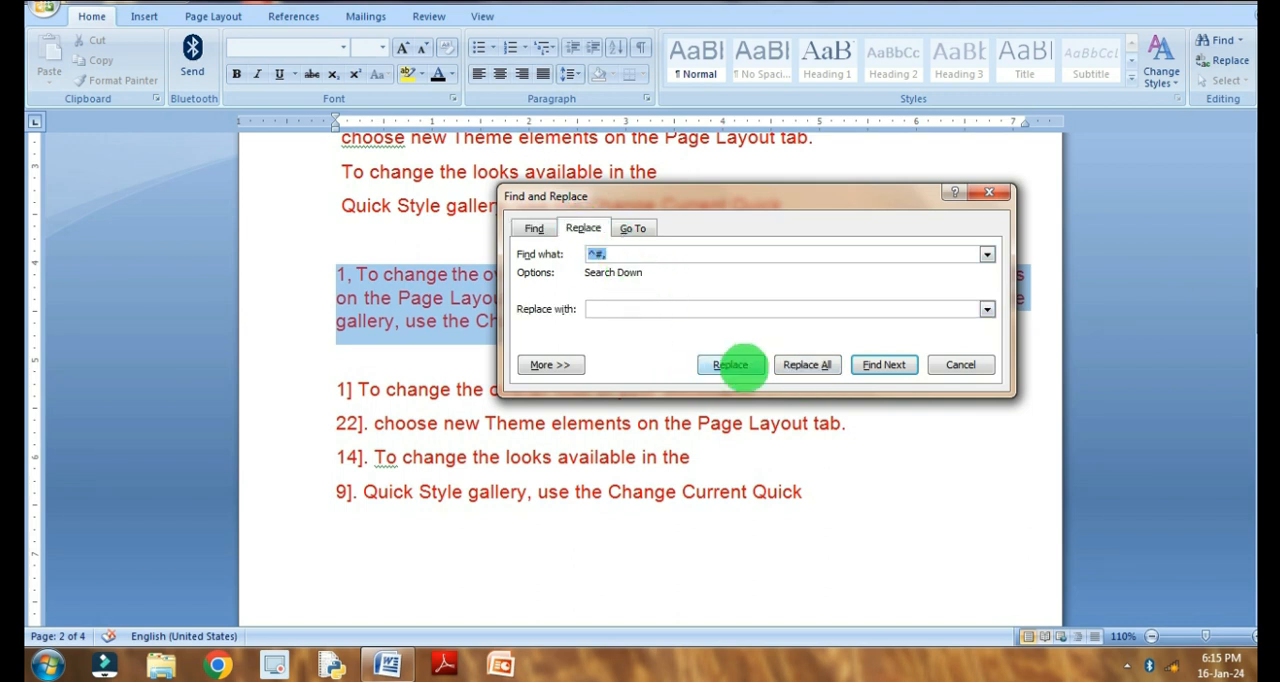
pyautogui.click(808, 364)
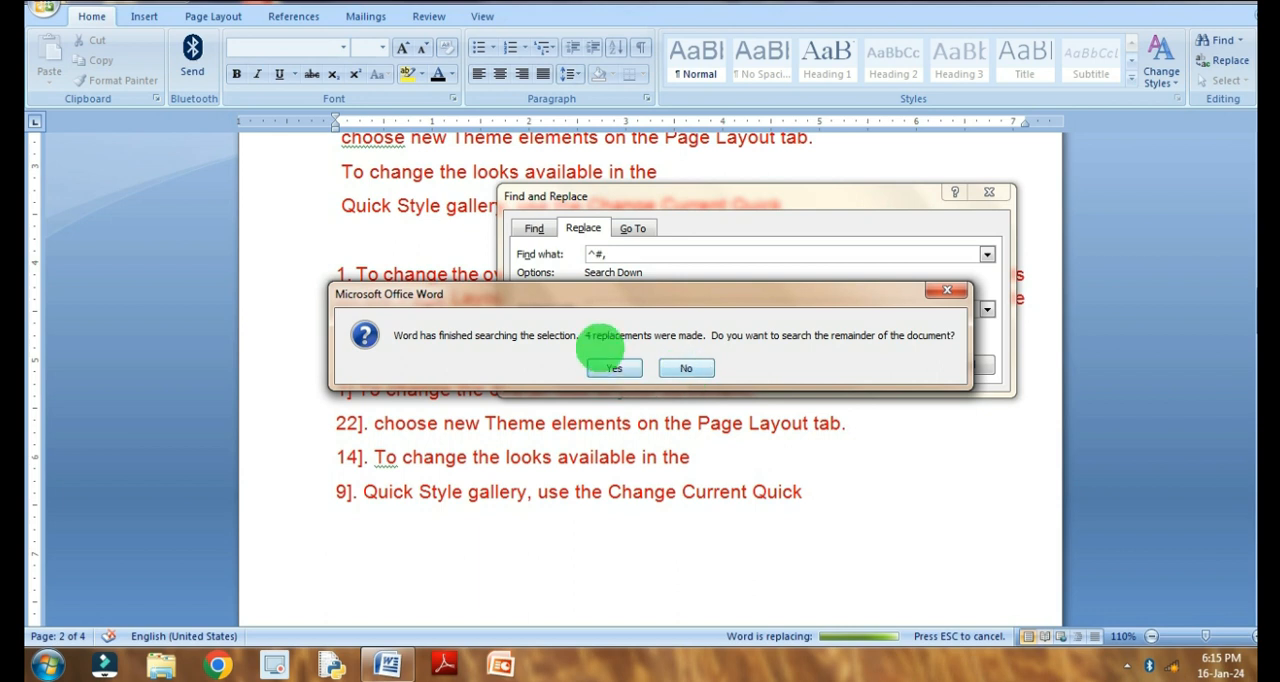
pyautogui.click(688, 368)
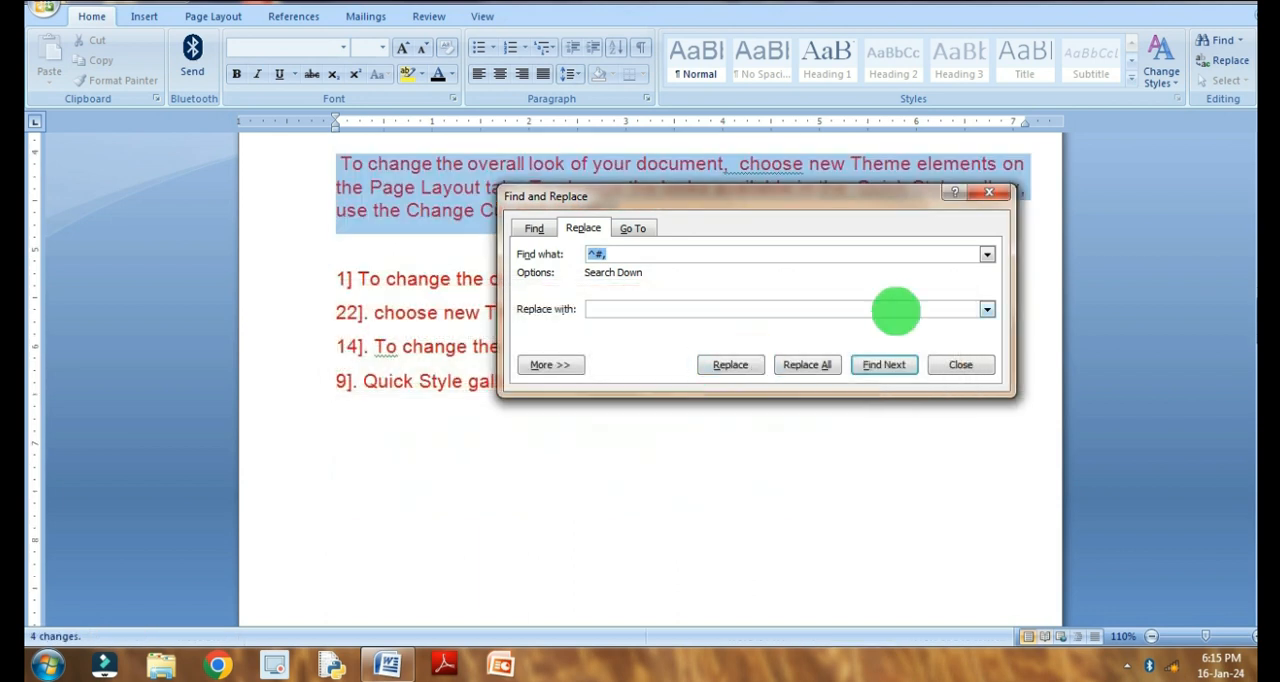
pyautogui.click(958, 366)
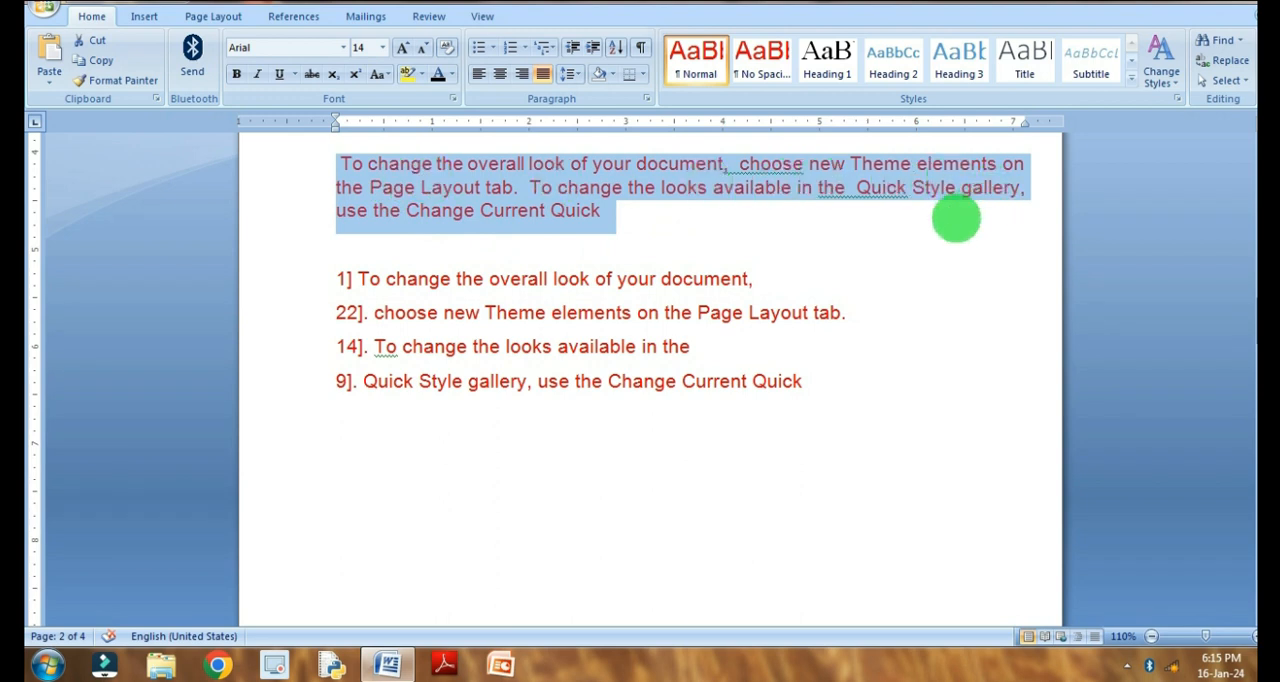
# - Renumber the square-bracket list at the end of Example 3 as 11]., 22]., 33]. and 99]
pyautogui.scroll(1, 508, 228)
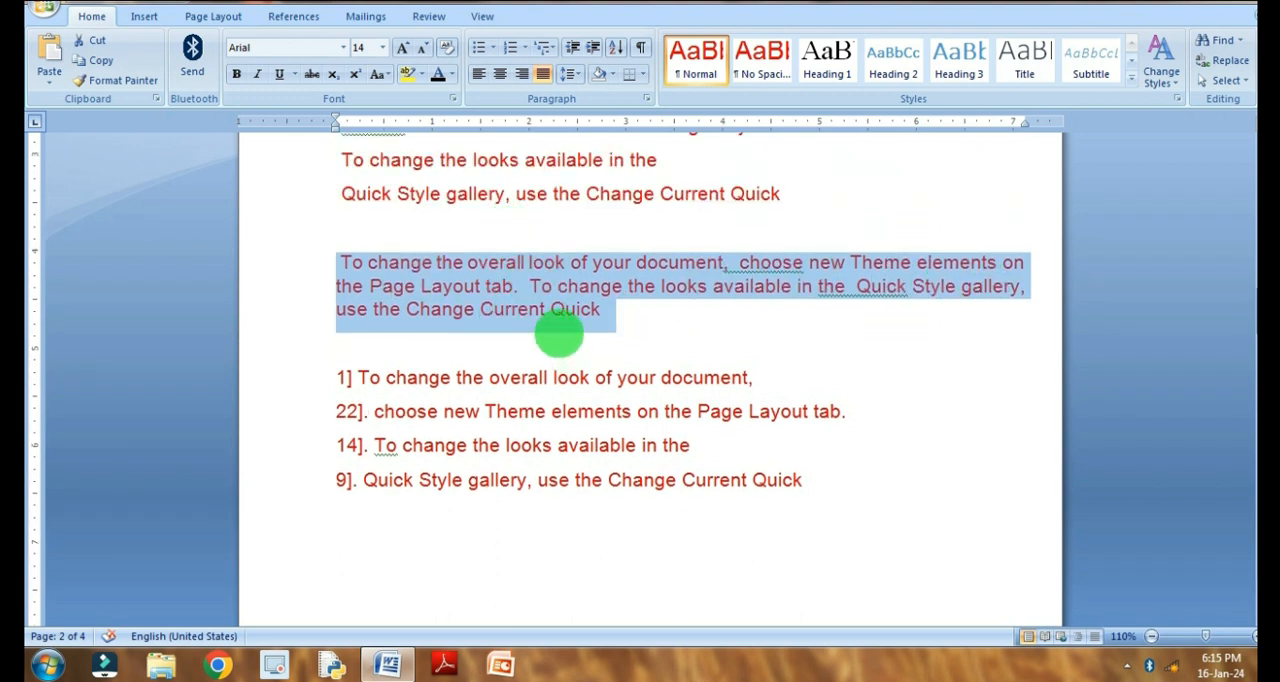
pyautogui.press('Left')
pyautogui.scroll(1, 643, 340)
pyautogui.scroll(-2, 600, 330)
pyautogui.scroll(-2, 420, 337)
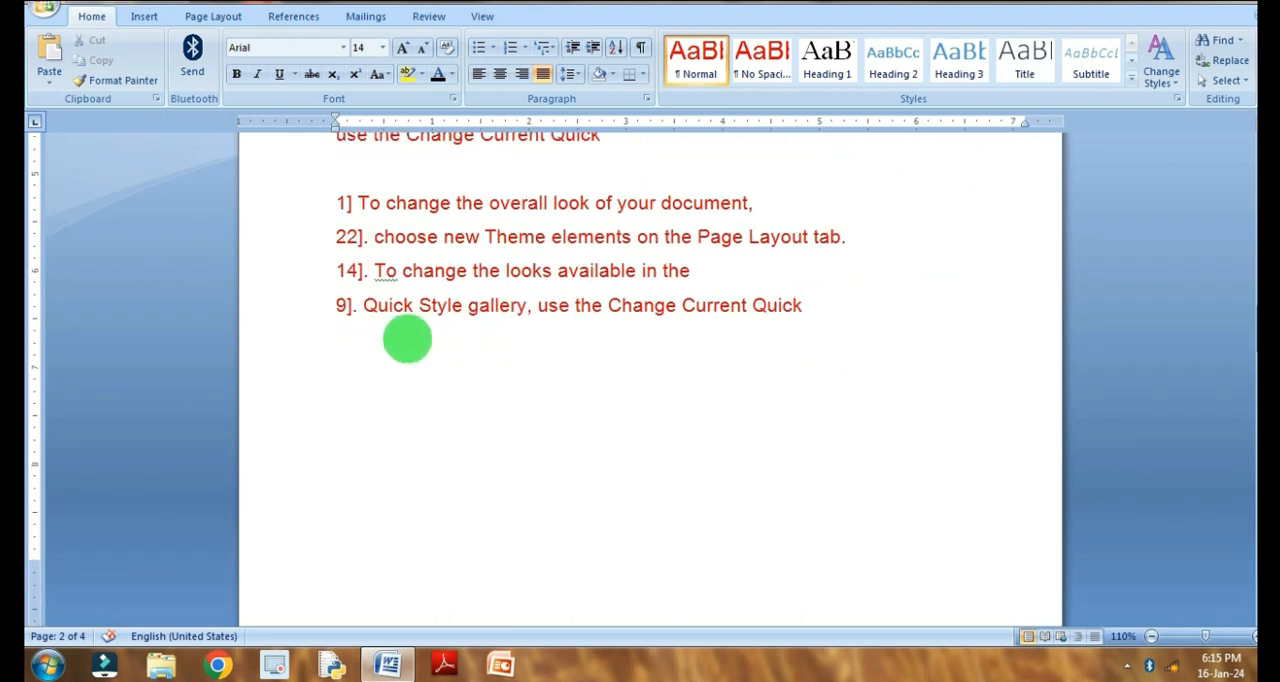
pyautogui.click(346, 237)
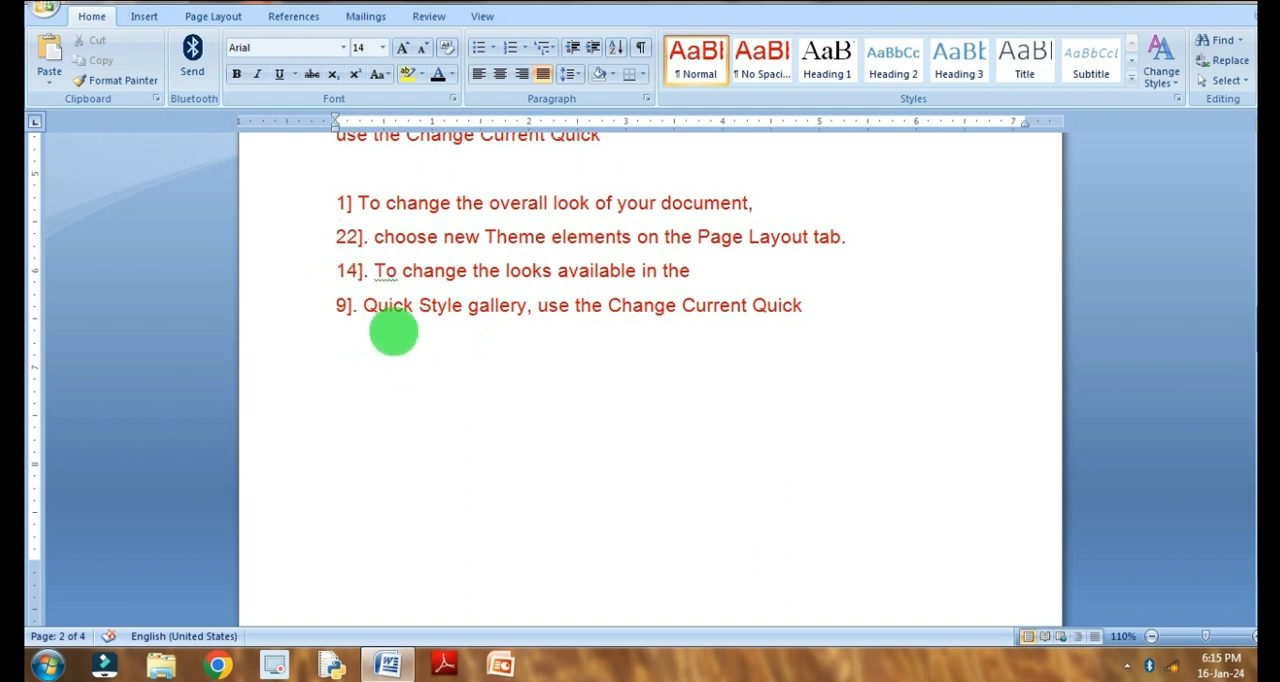
pyautogui.moveTo(316, 204); pyautogui.dragTo(687, 354)
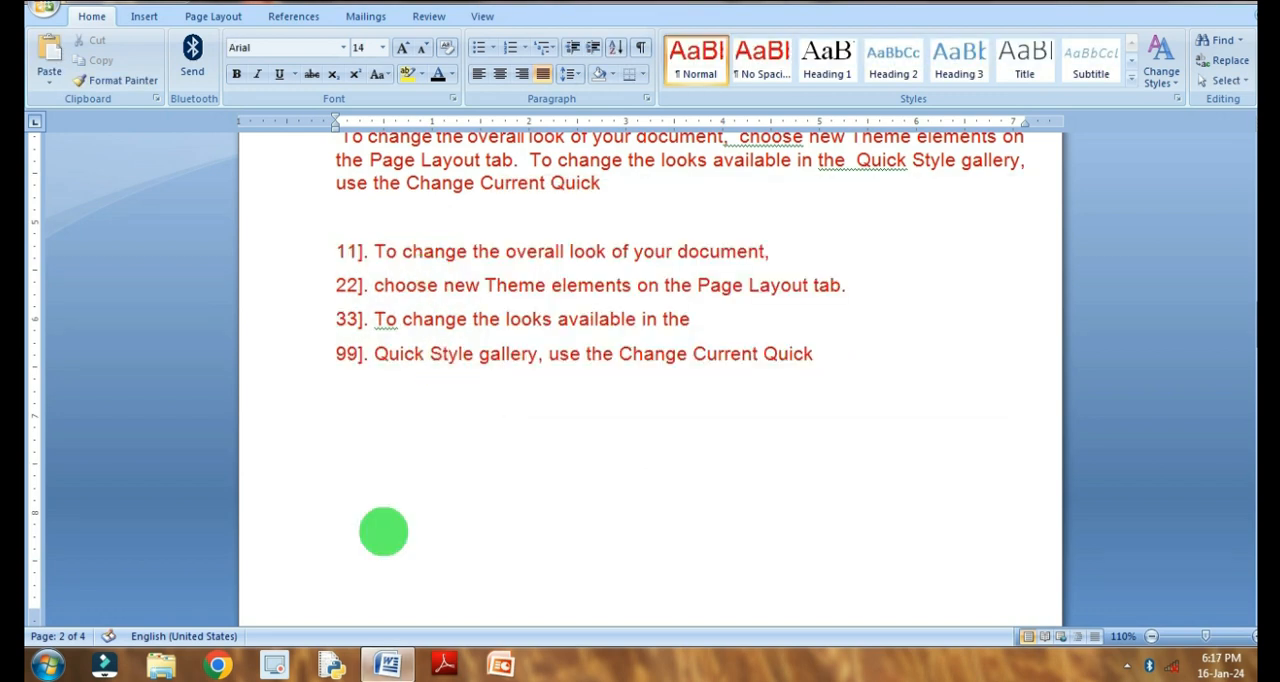
# - Remove the two-digit numbers from Example 3's square-bracket list by replacing all ^#^#]. with nothing, within the selected list only
pyautogui.moveTo(346, 249); pyautogui.dragTo(830, 328)
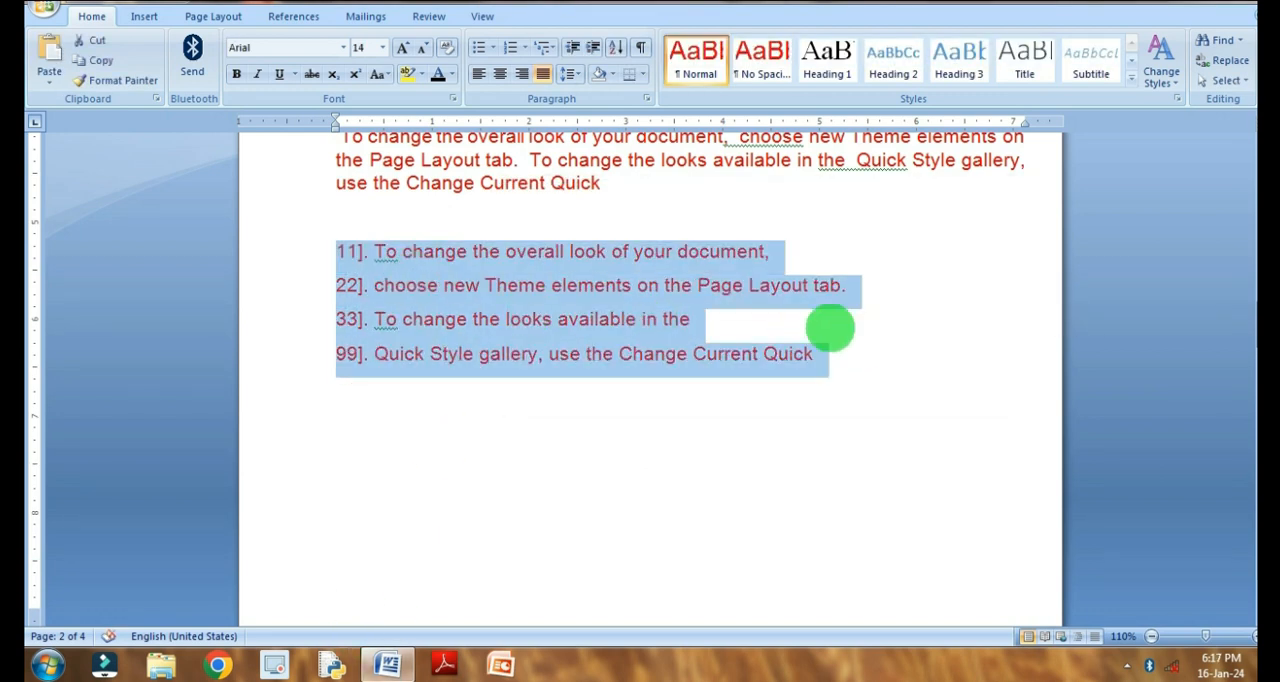
pyautogui.hotkey('ctrl', 'h')
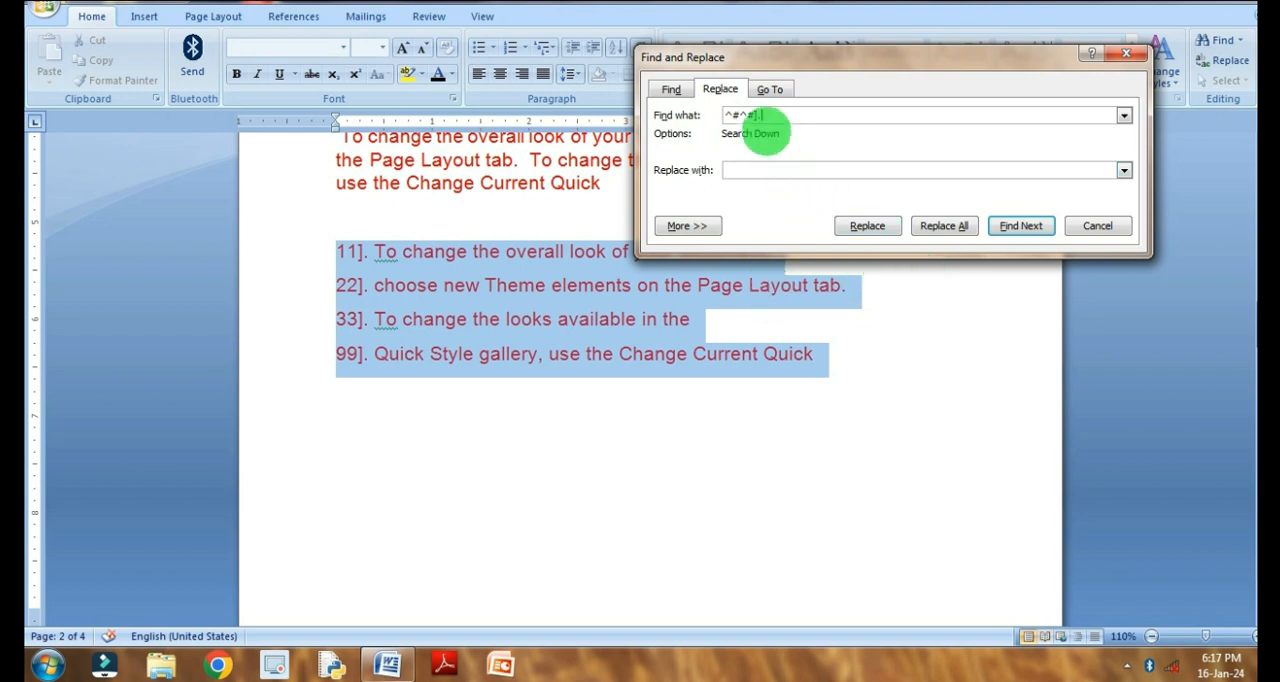
pyautogui.click(940, 225)
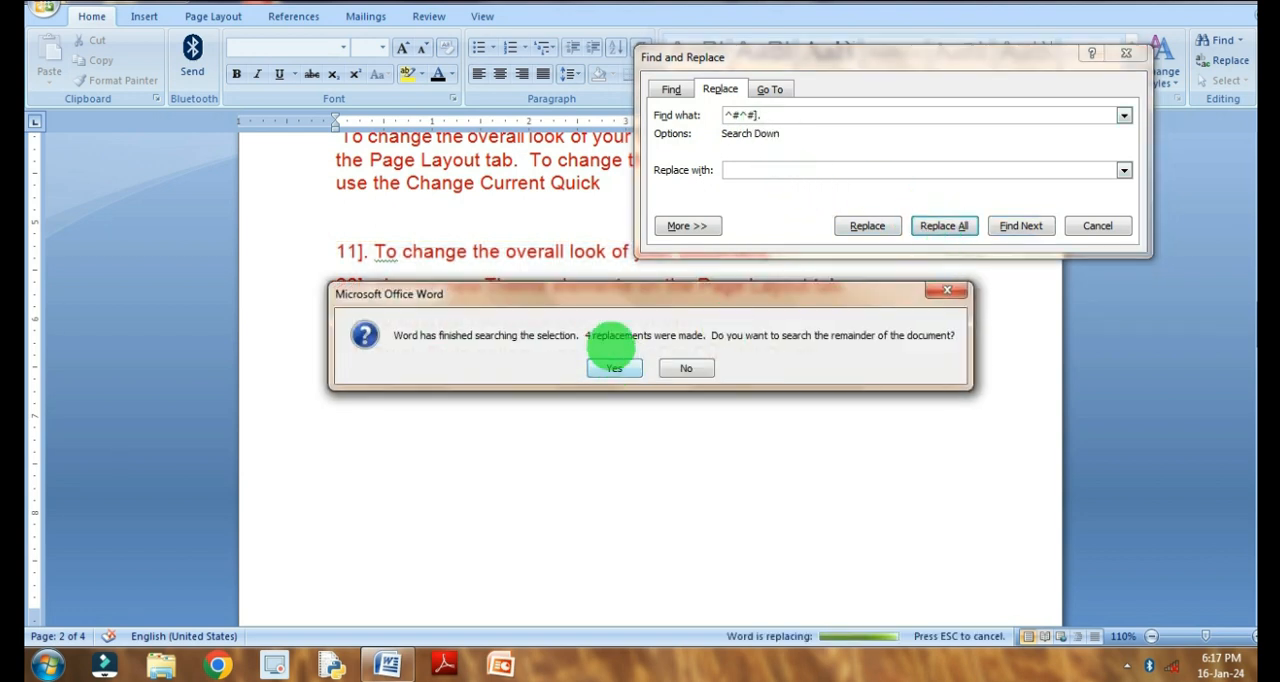
pyautogui.click(685, 366)
pyautogui.click(1075, 225)
pyautogui.scroll(3, 480, 243)
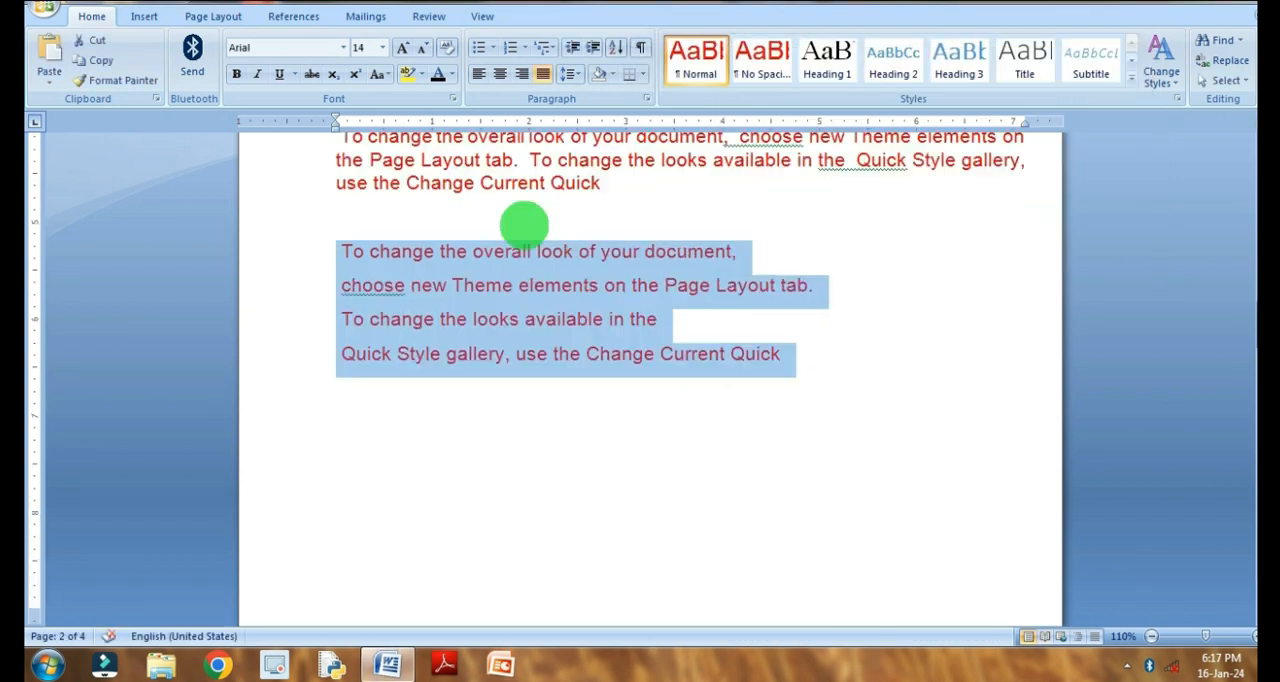
# - Change the single-digit numbers in the first list under Example 4 to (11). and (44)
pyautogui.scroll(-10, 463, 252)
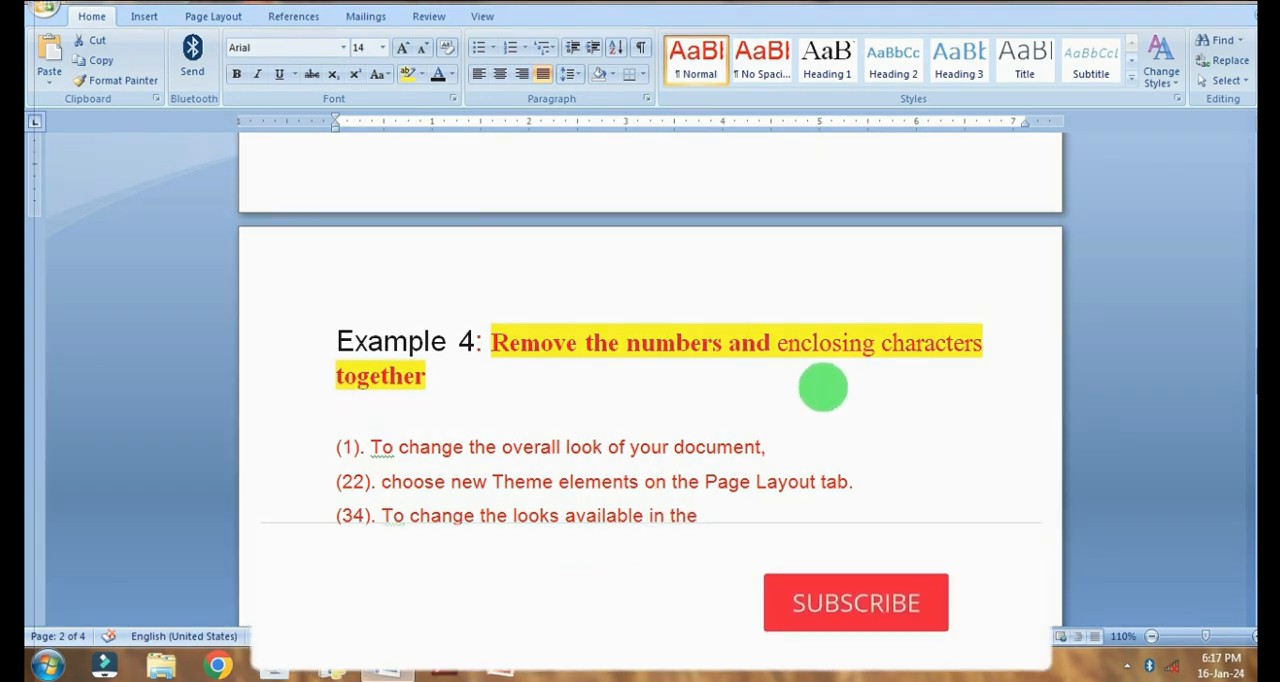
pyautogui.scroll(-3, 824, 390)
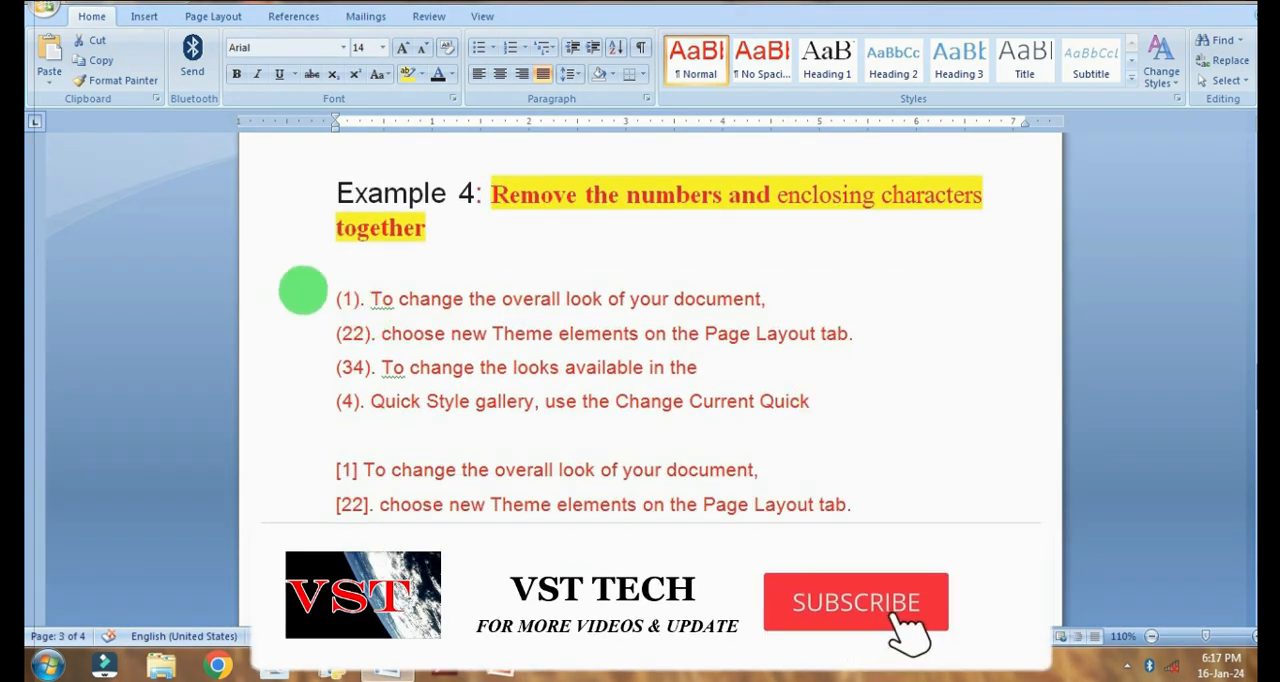
pyautogui.click(336, 300)
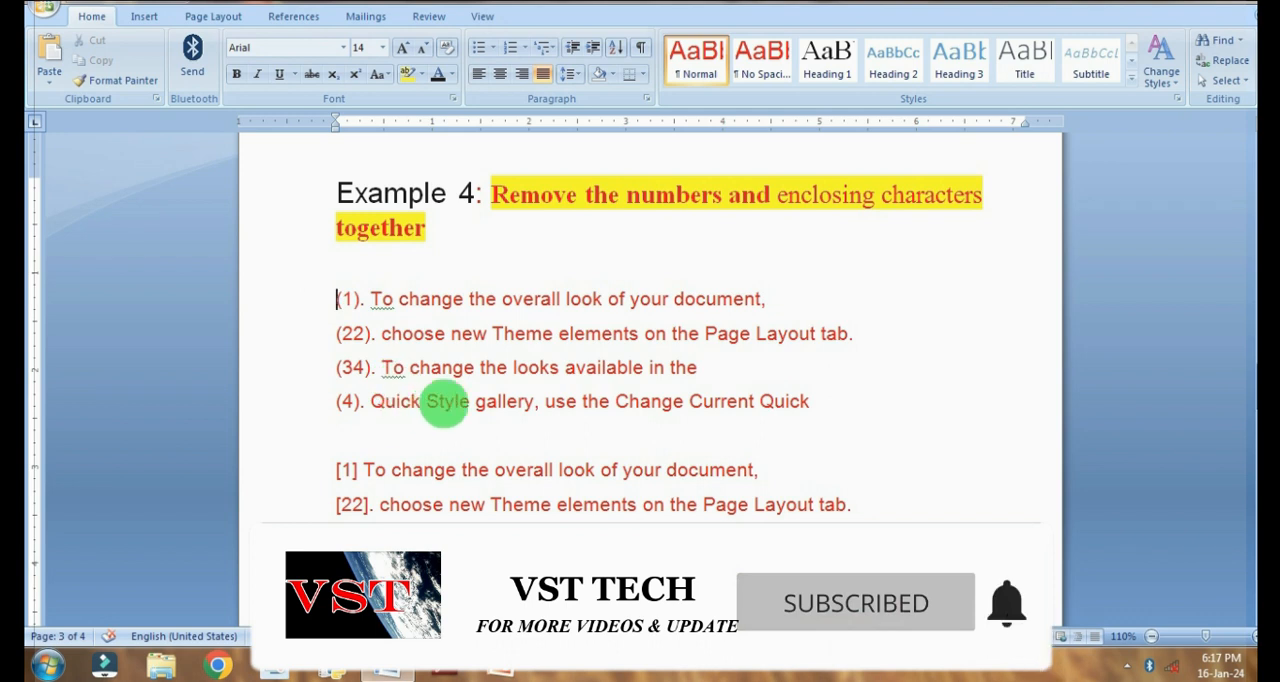
pyautogui.scroll(-1, 428, 408)
pyautogui.click(346, 249)
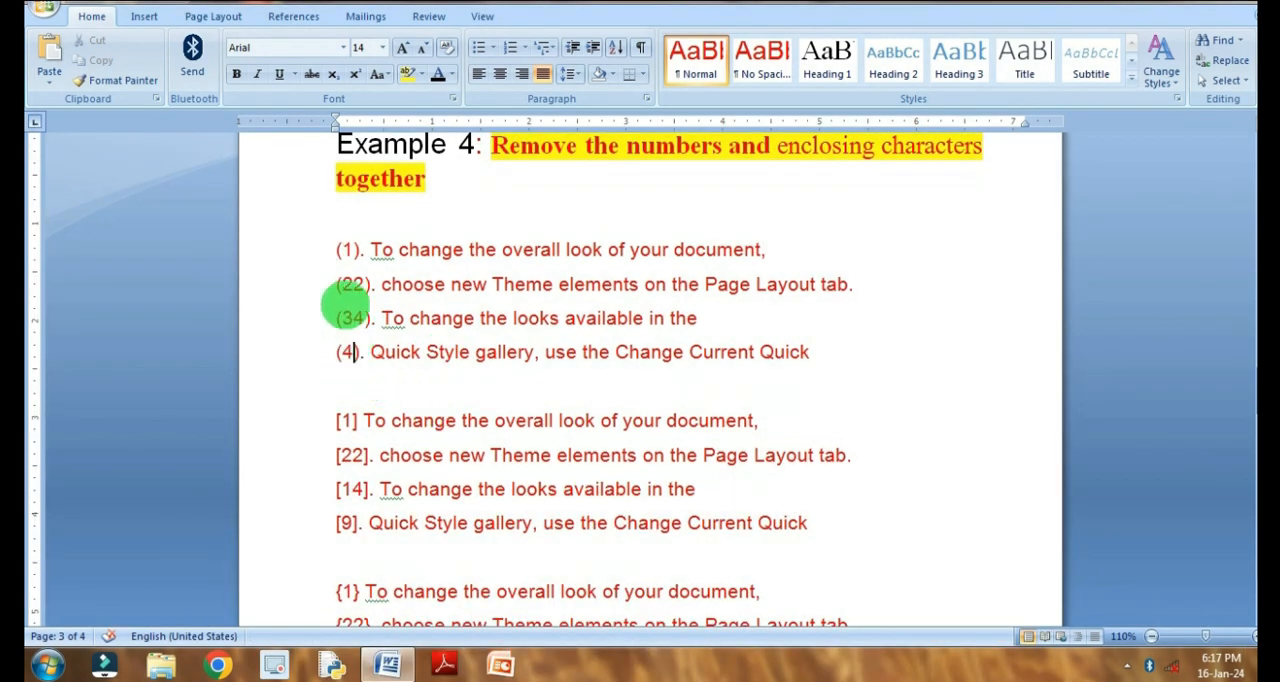
pyautogui.write('1')
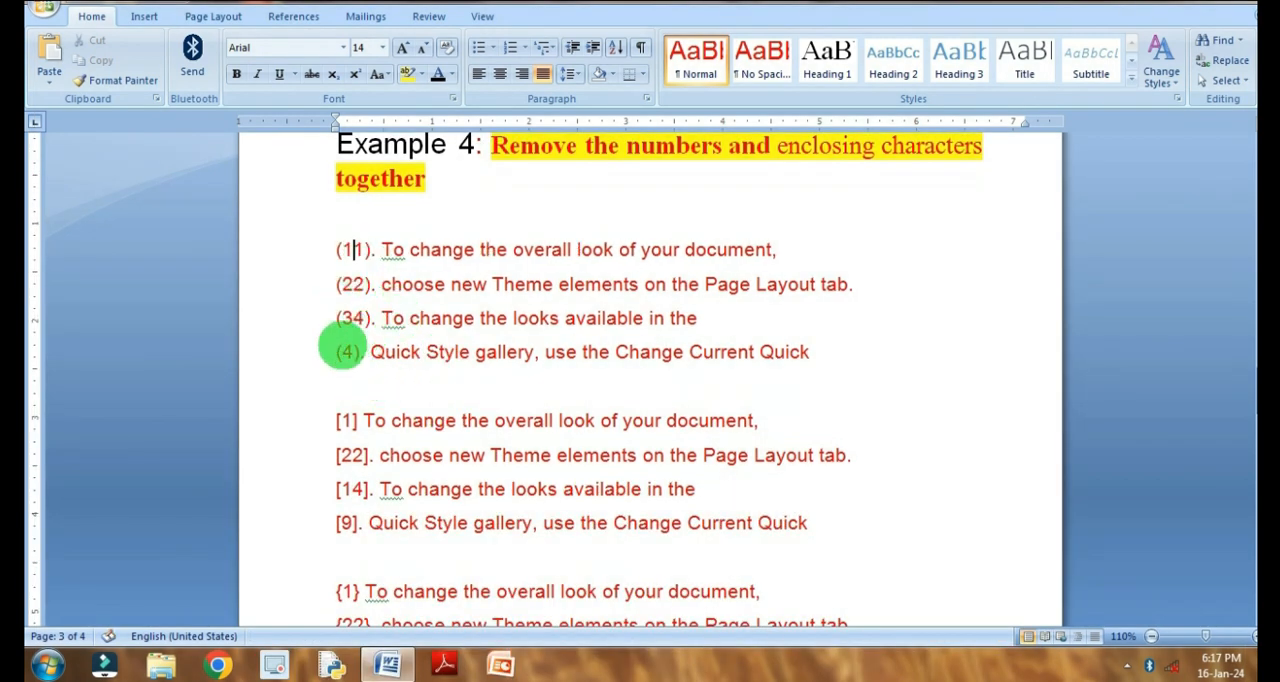
pyautogui.write('4')
pyautogui.press('Down')
# - Select the first two lists of Example 4 and replace all (^#^#). with nothing, within the selection only
pyautogui.moveTo(317, 246); pyautogui.dragTo(964, 366)
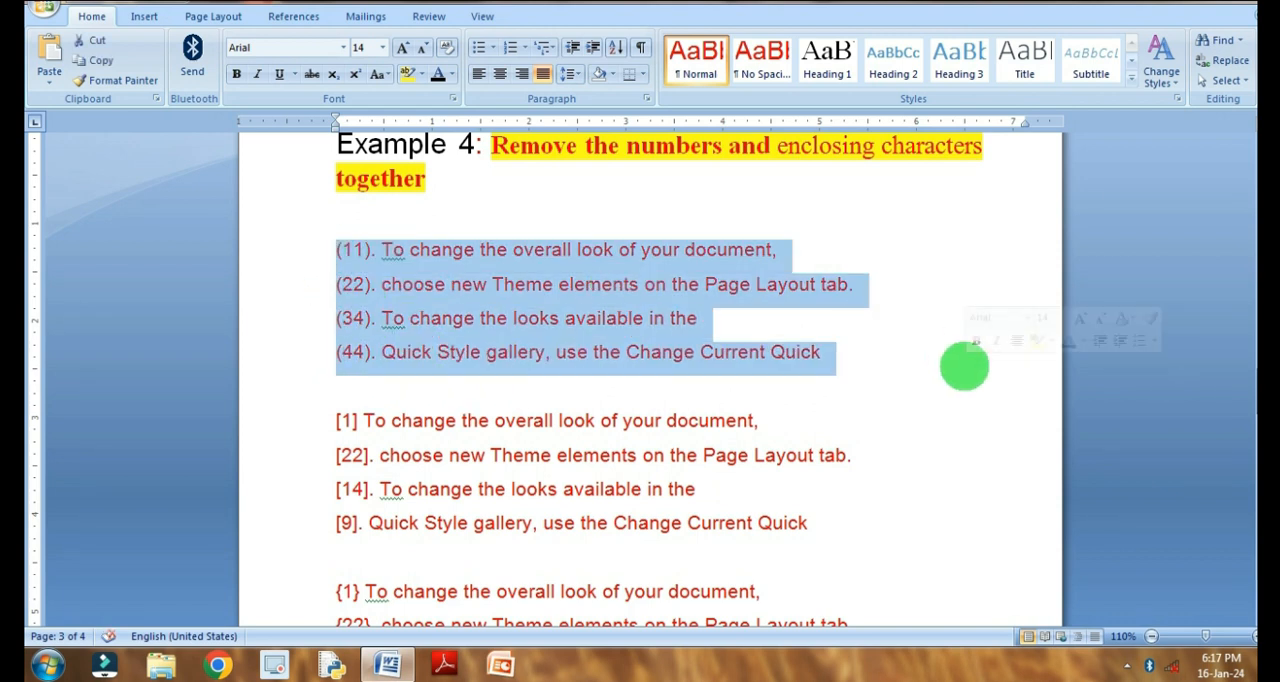
pyautogui.keyDown('shift'); pyautogui.click(573, 515); pyautogui.keyUp('shift')
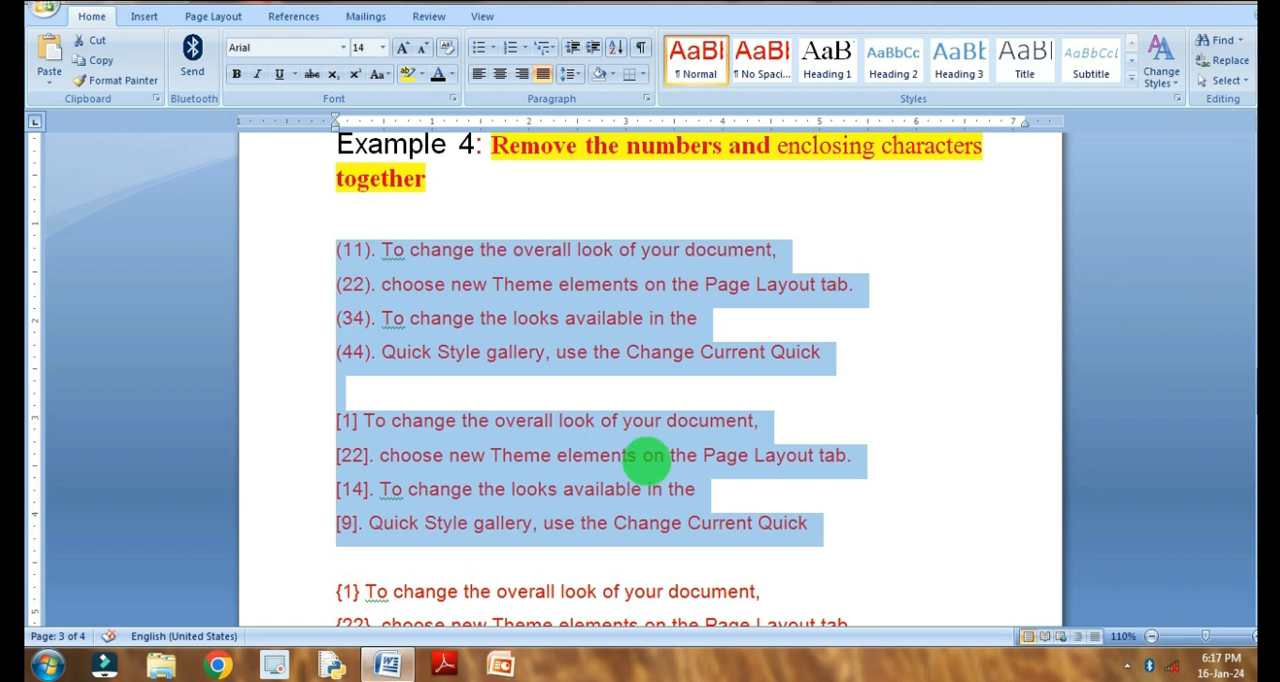
pyautogui.hotkey('ctrl', 'h')
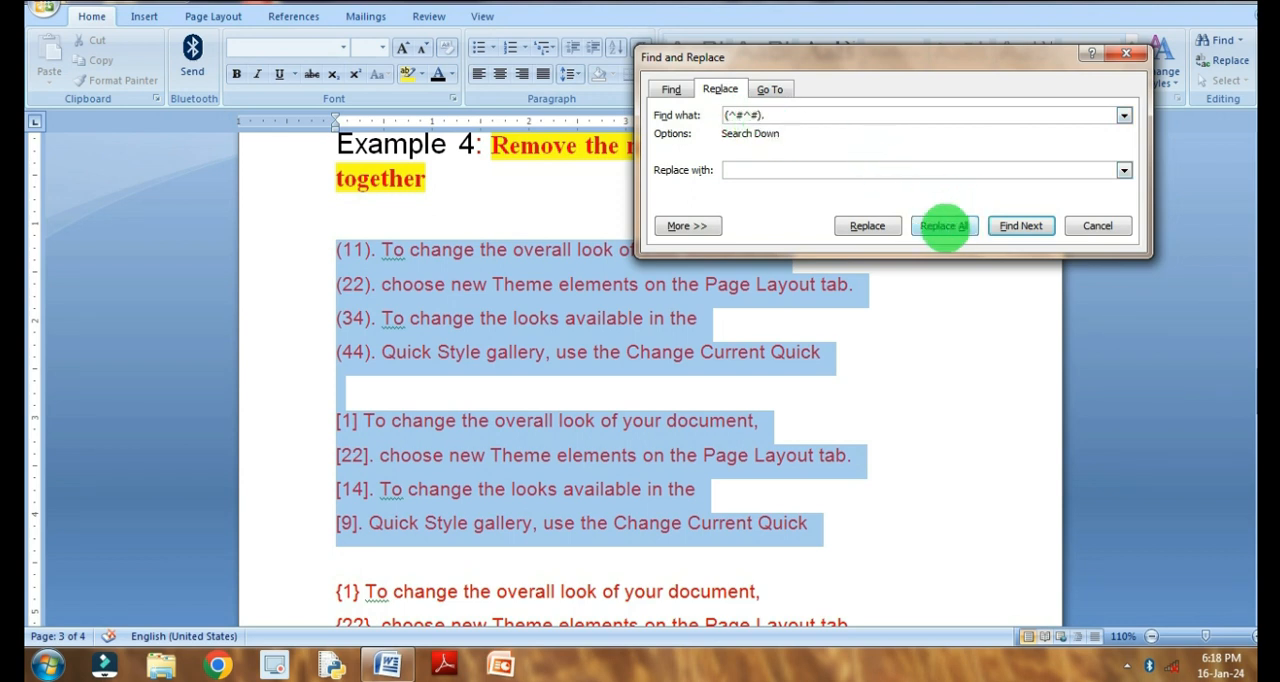
pyautogui.click(944, 225)
pyautogui.click(686, 368)
pyautogui.click(1100, 228)
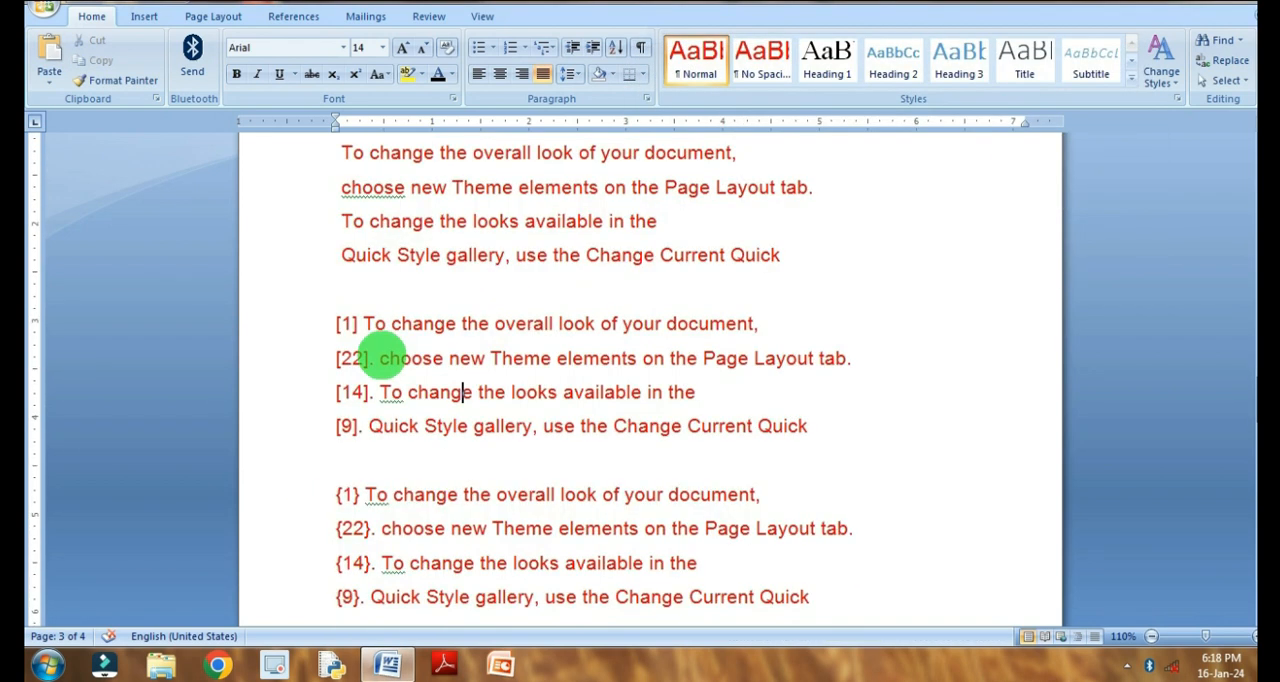
# - Change the square-bracket list's single-digit numbers to [21] and [79], and replace all [^#^#]. with nothing in that selected list
pyautogui.click(343, 325)
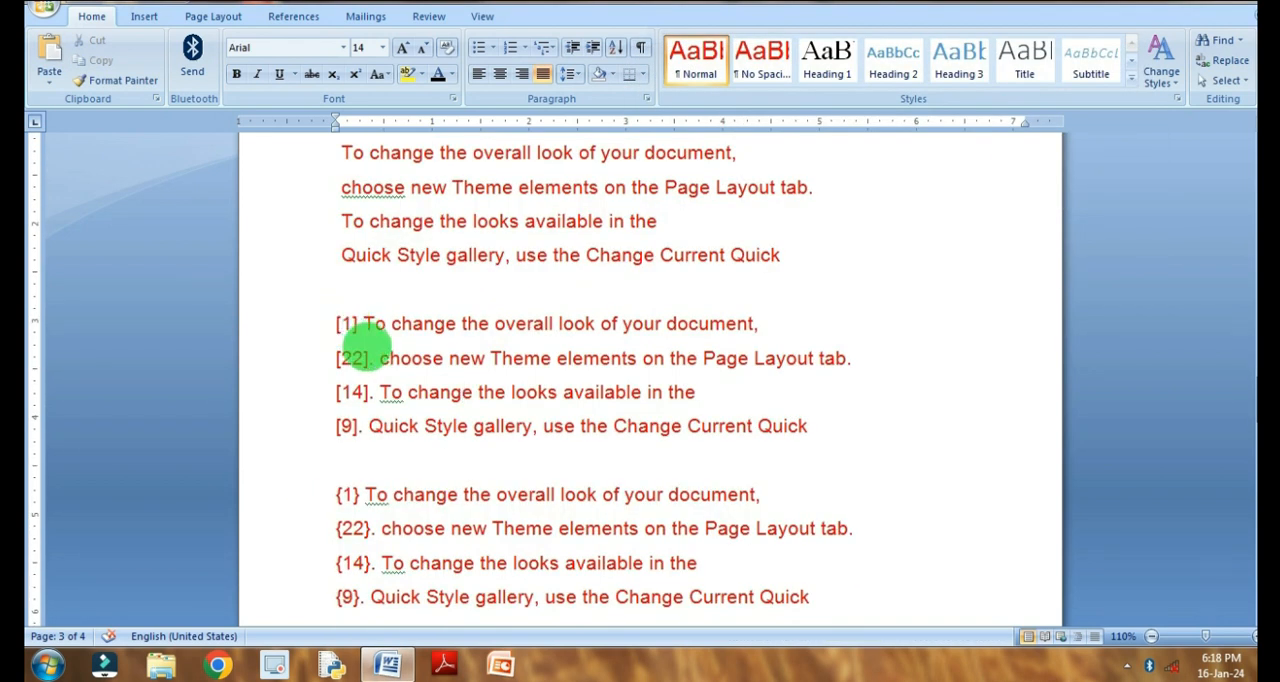
pyautogui.moveTo(338, 325); pyautogui.dragTo(775, 429)
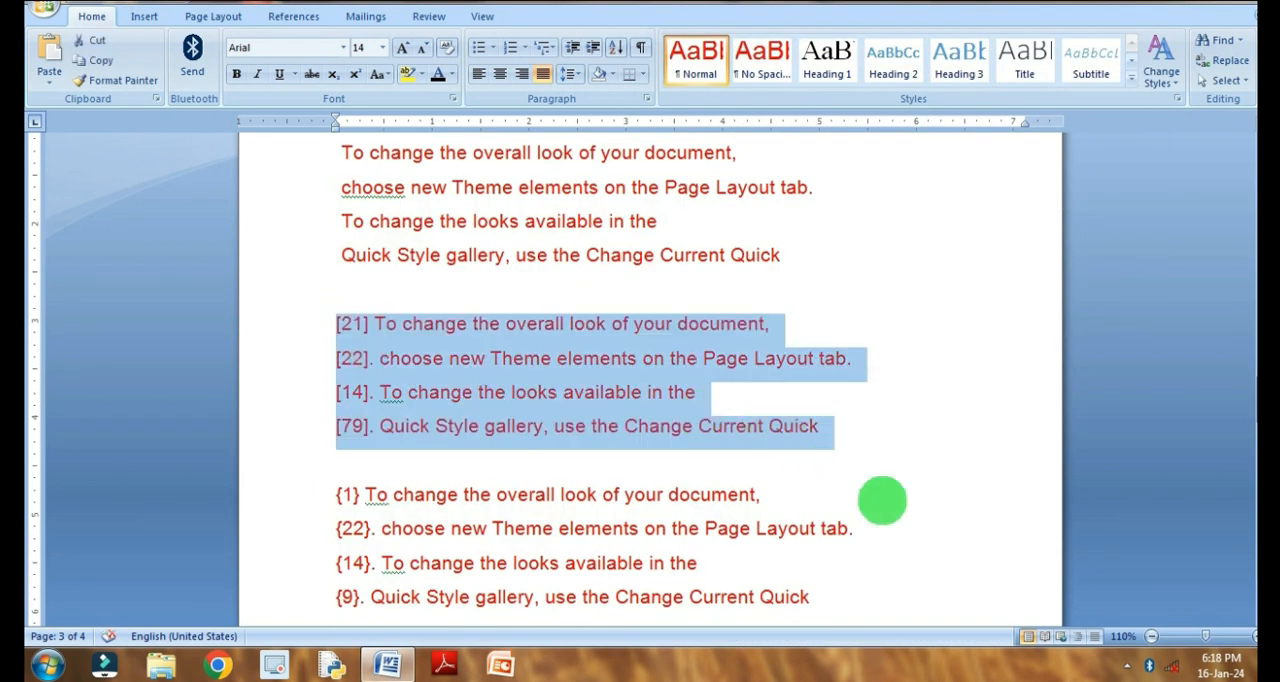
pyautogui.hotkey('ctrl', 'h')
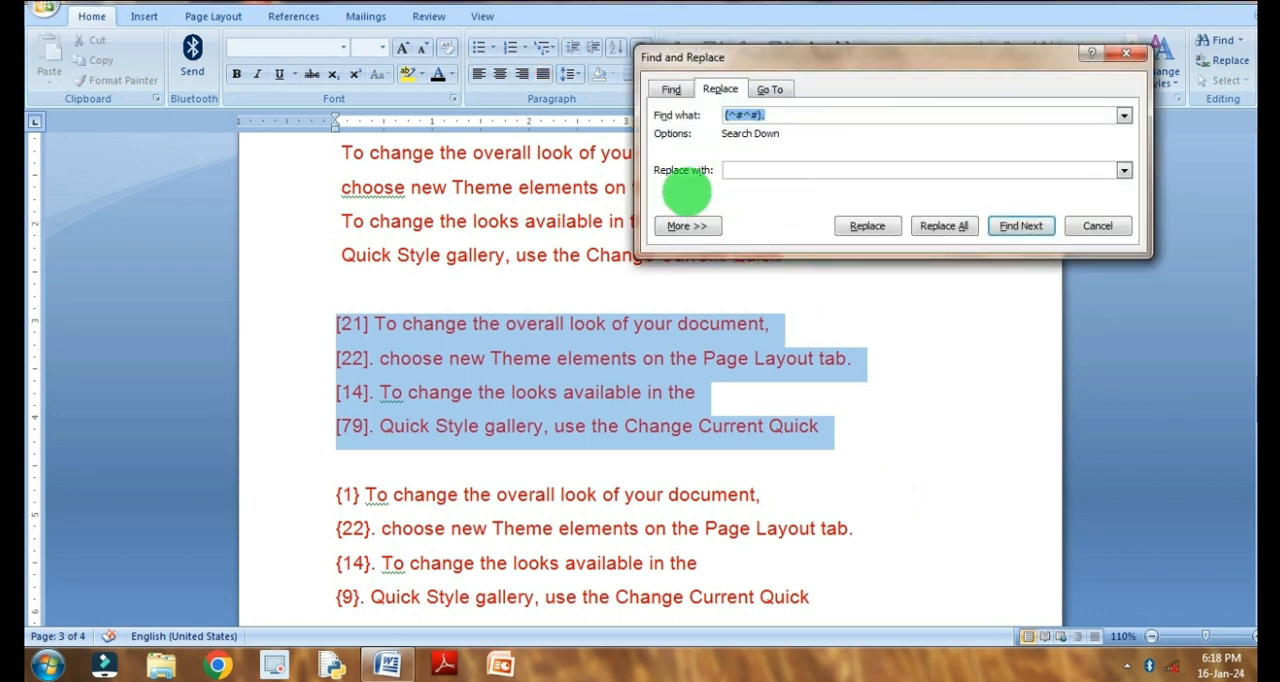
pyautogui.click(768, 115)
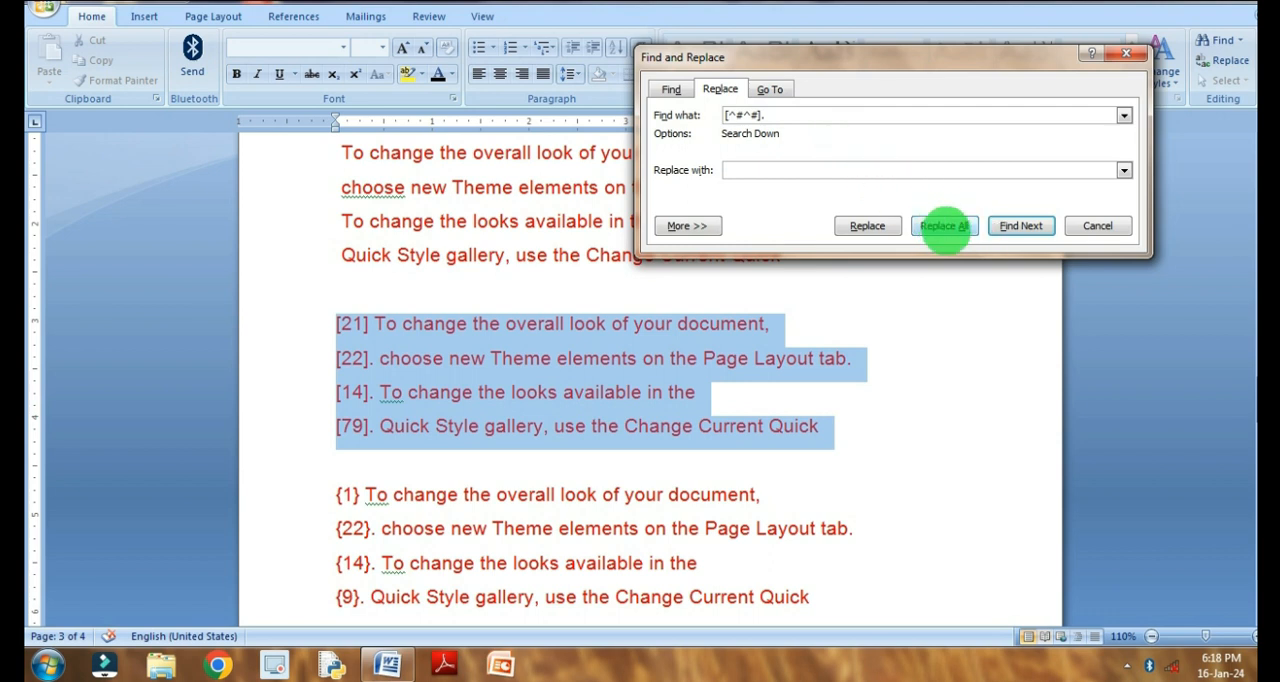
pyautogui.click(946, 226)
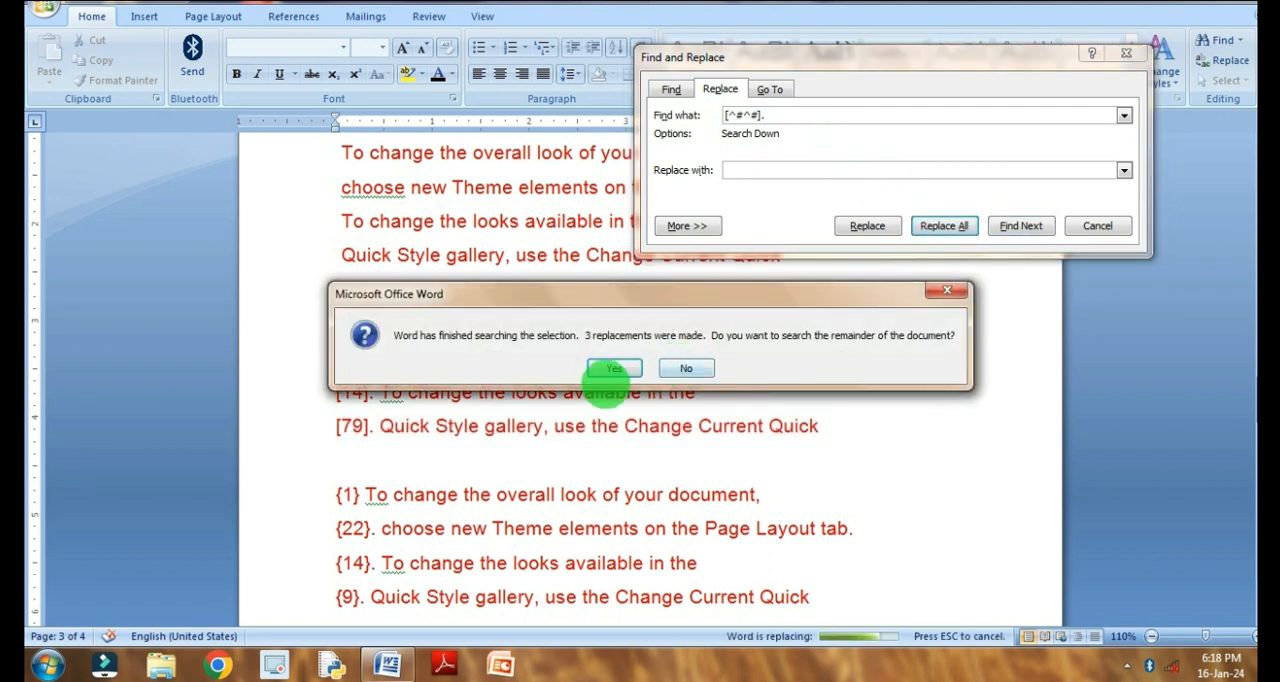
pyautogui.click(637, 368)
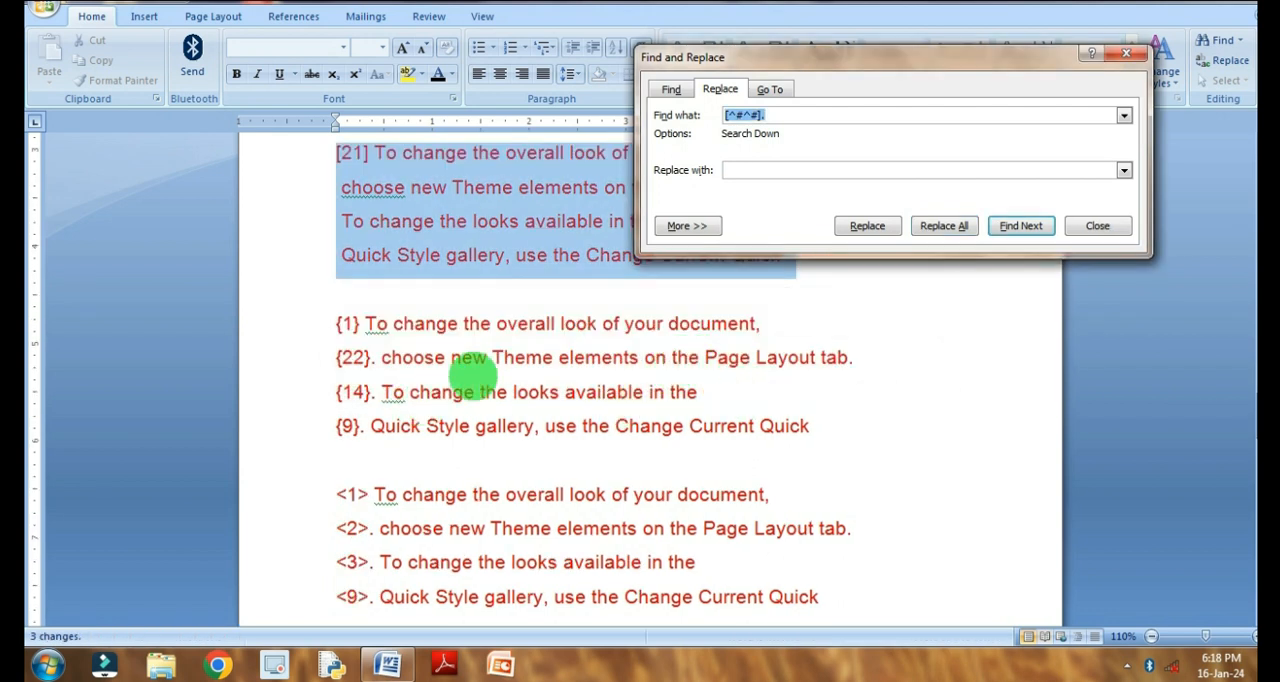
pyautogui.click(314, 157)
pyautogui.click(358, 165)
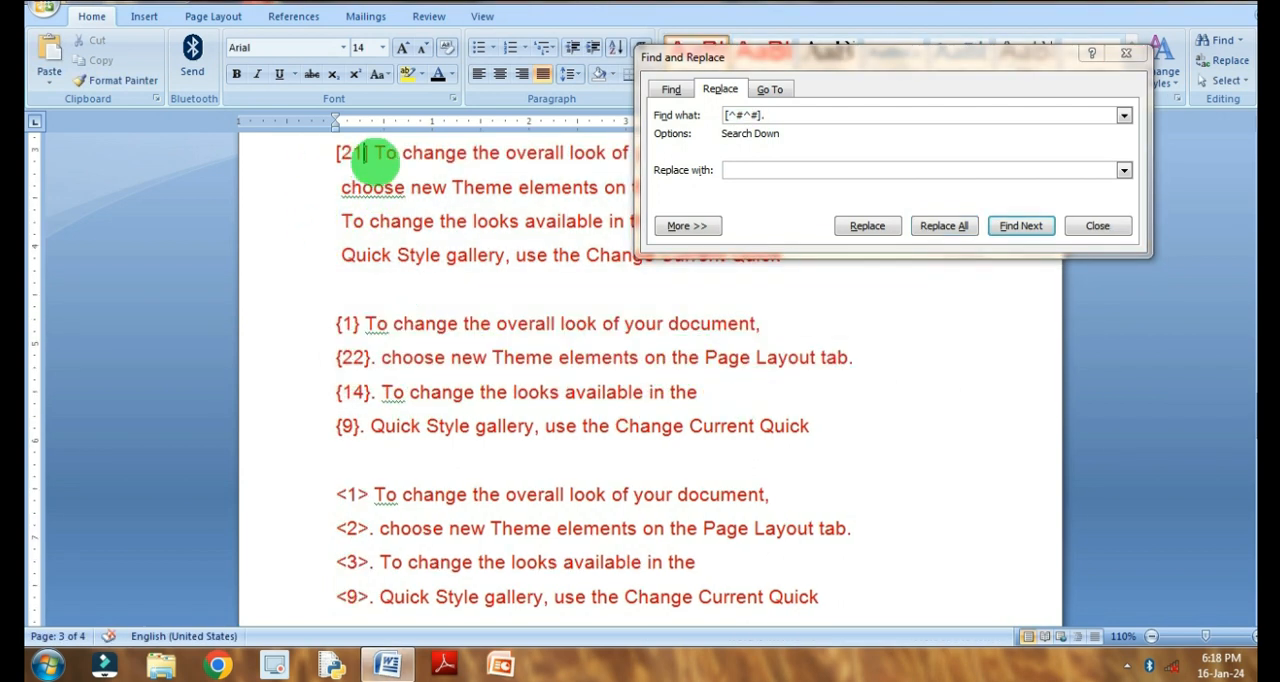
pyautogui.click(1097, 226)
pyautogui.scroll(2, 445, 287)
pyautogui.write(']')
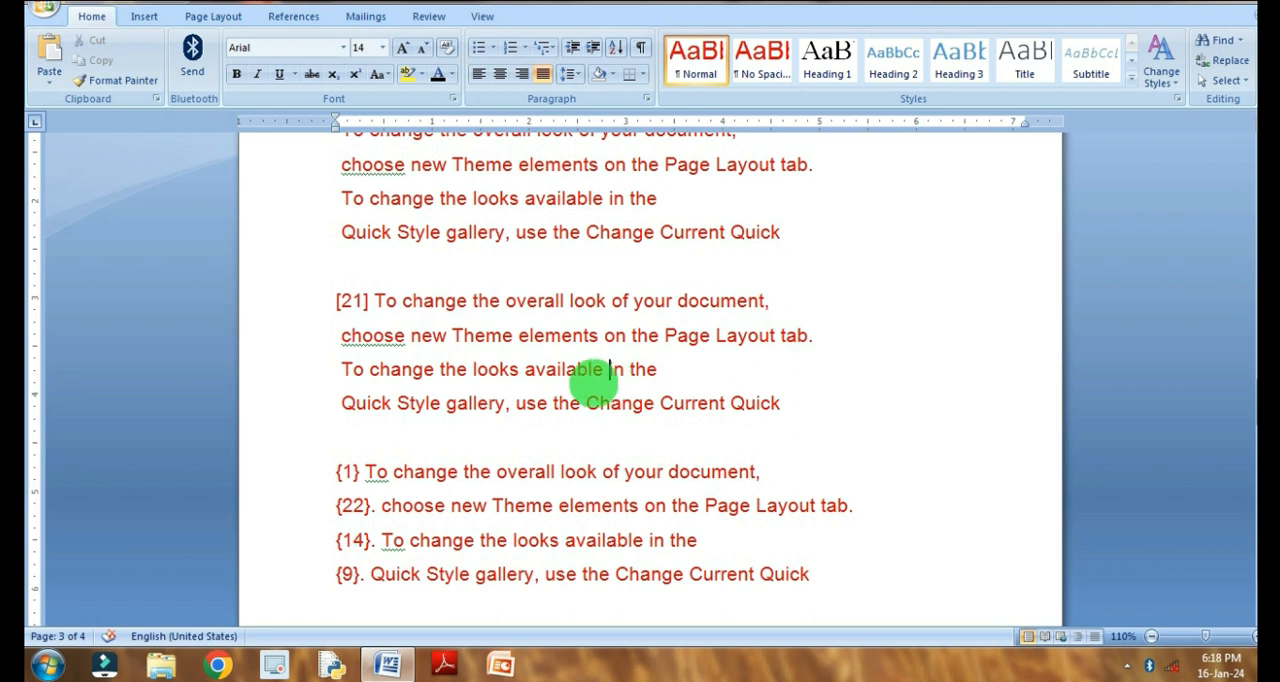
# - Delete the periods after {22}, {14} and {9} in the curly-bracket list of Example 4
pyautogui.scroll(-2, 530, 455)
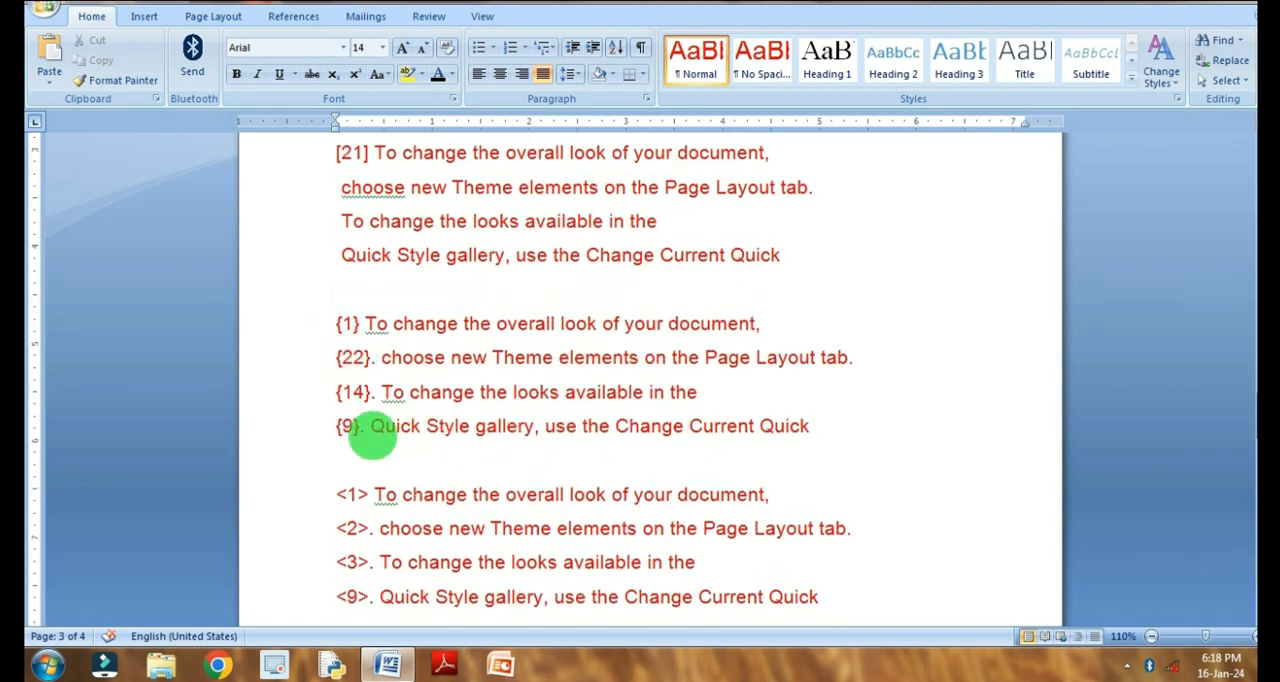
pyautogui.scroll(1, 371, 437)
pyautogui.scroll(-1, 343, 320)
pyautogui.moveTo(317, 334); pyautogui.dragTo(820, 428)
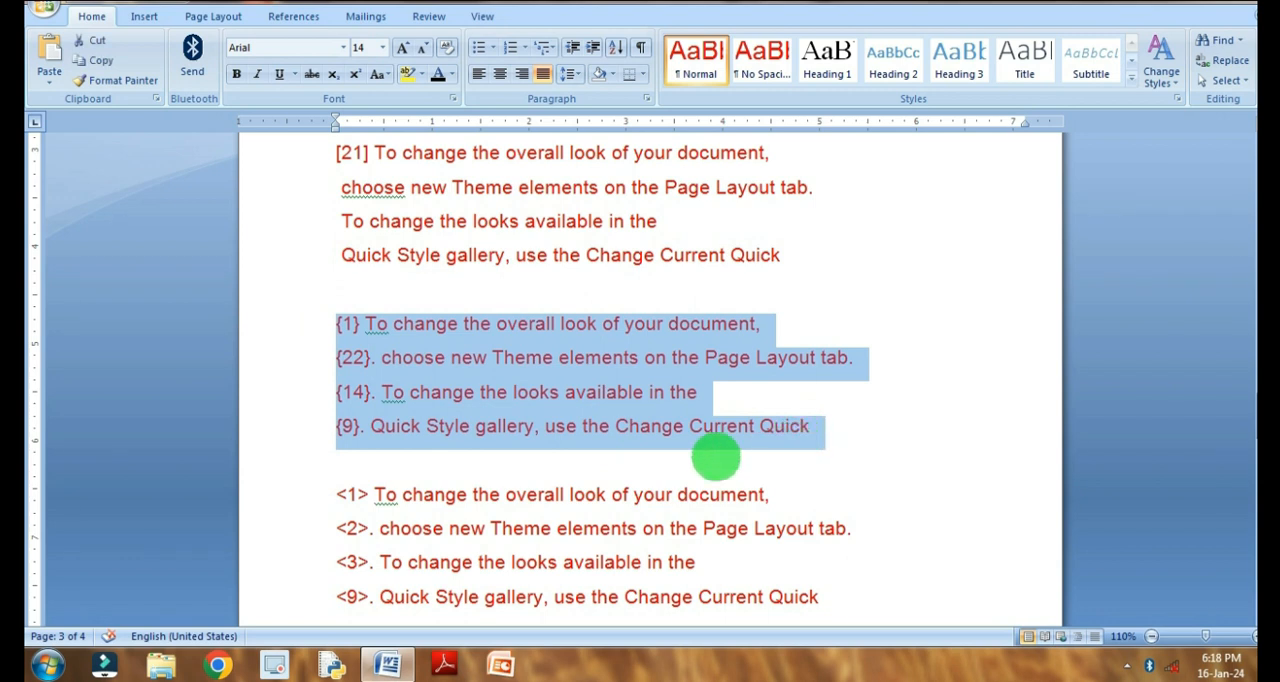
pyautogui.click(364, 357)
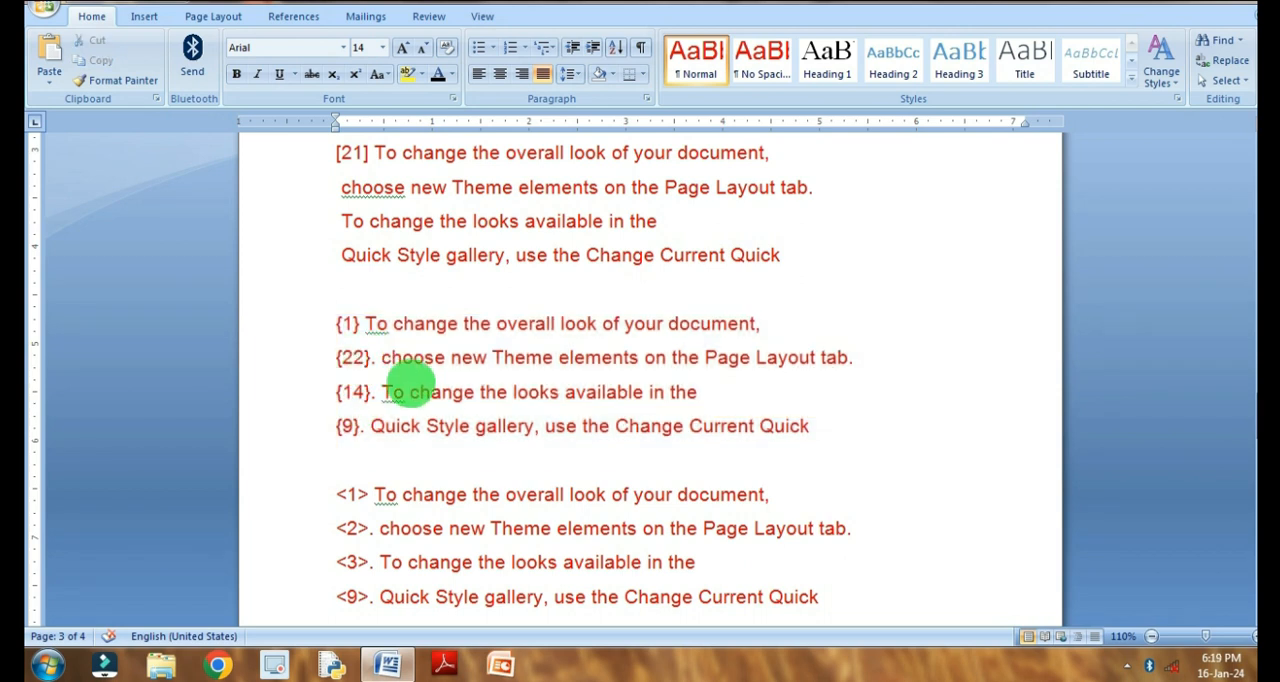
pyautogui.press('Delete')
pyautogui.press('Delete')
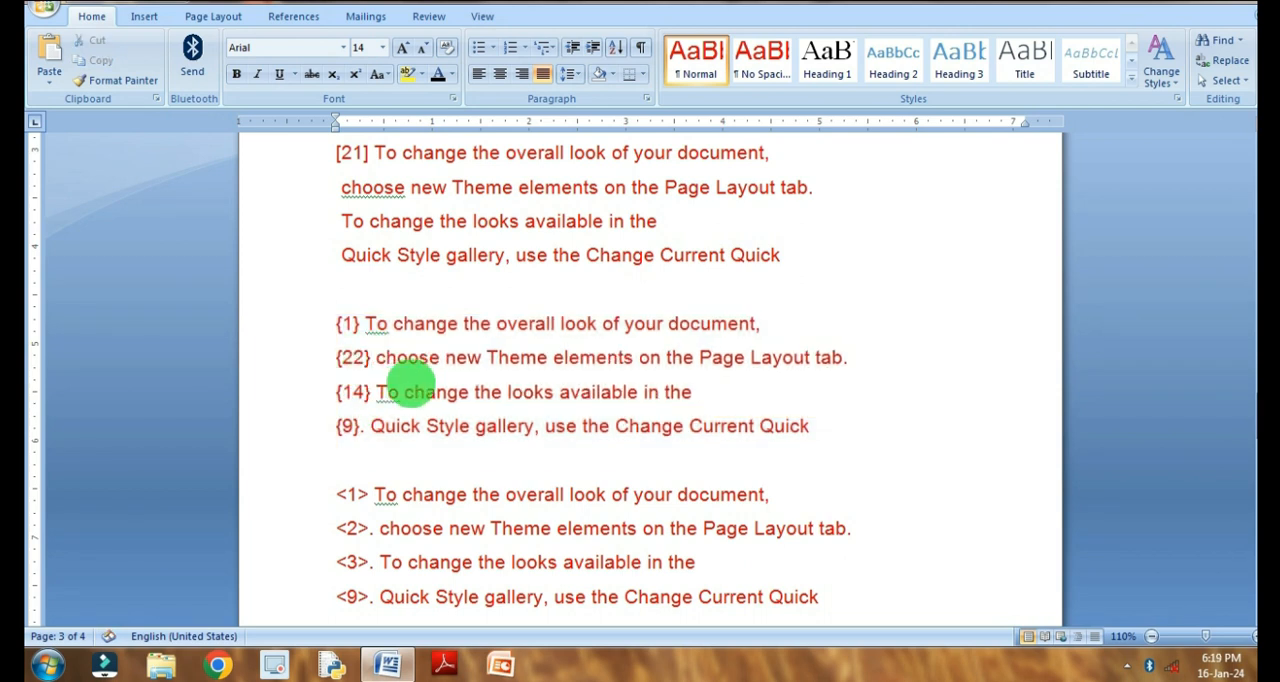
pyautogui.press('Delete')
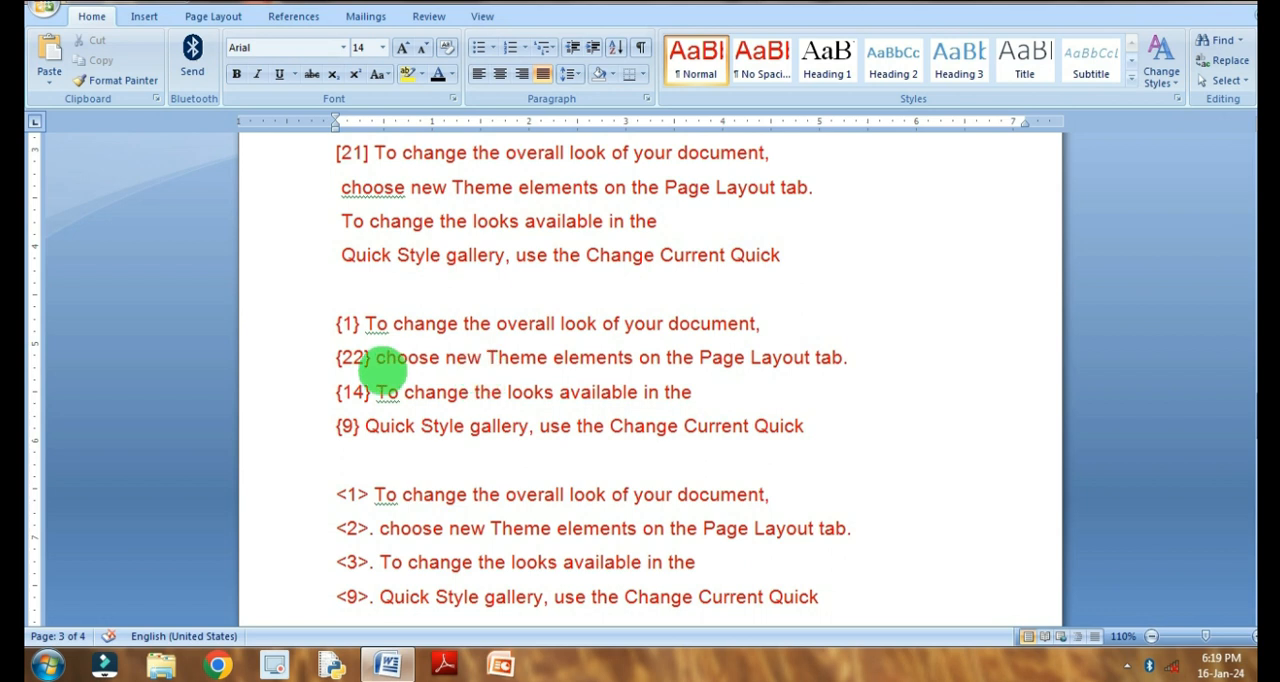
# - Remove the single-digit numbers from the curly-bracket list by replacing all {^#} with nothing, within the selected list only
pyautogui.moveTo(337, 322); pyautogui.dragTo(846, 440)
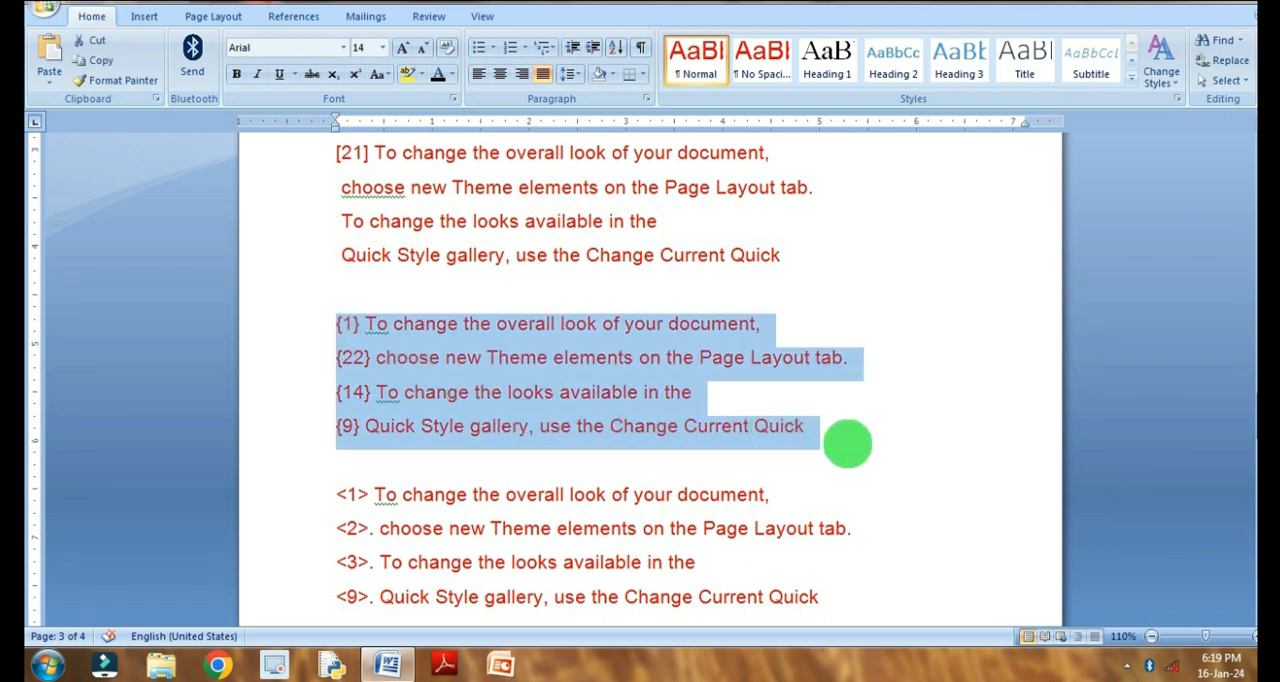
pyautogui.hotkey('ctrl', 'f')
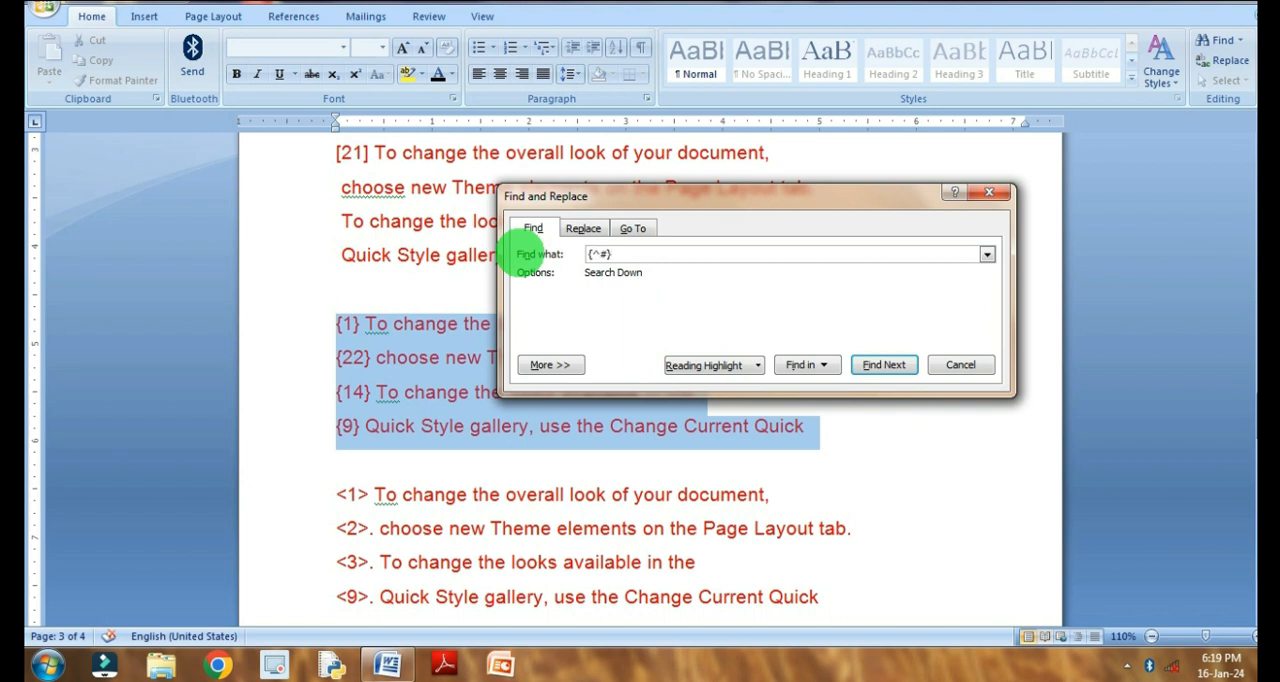
pyautogui.click(583, 228)
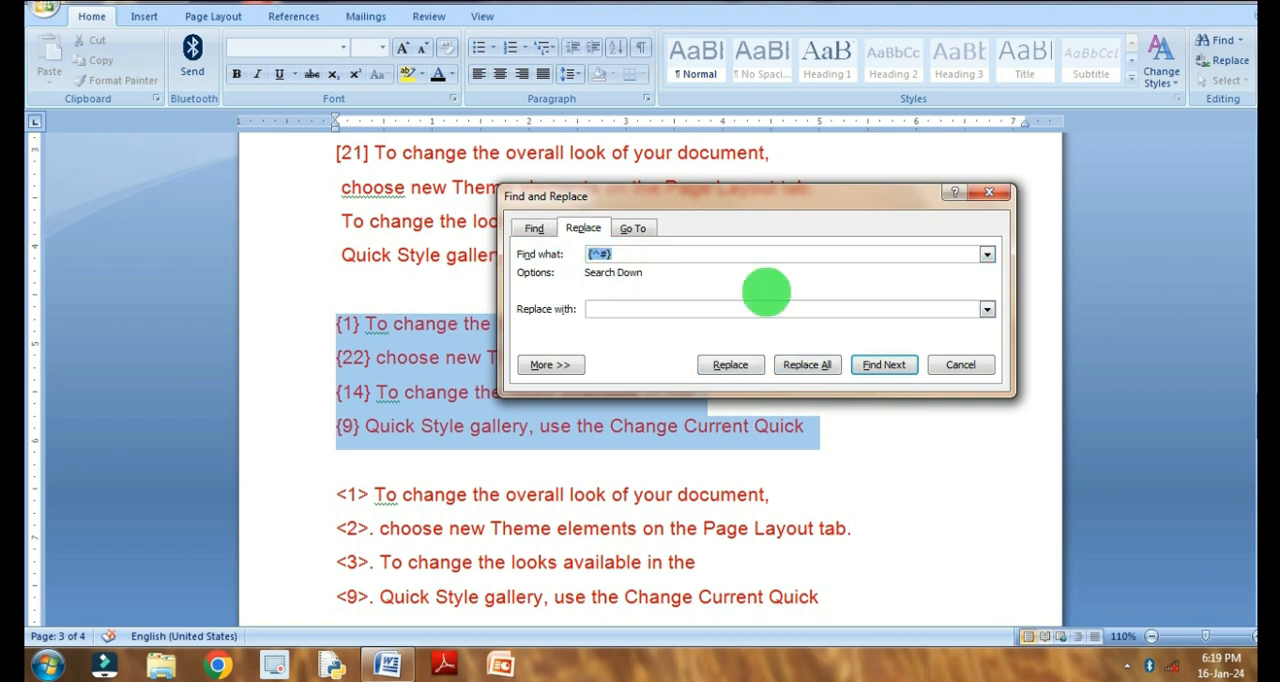
pyautogui.click(807, 364)
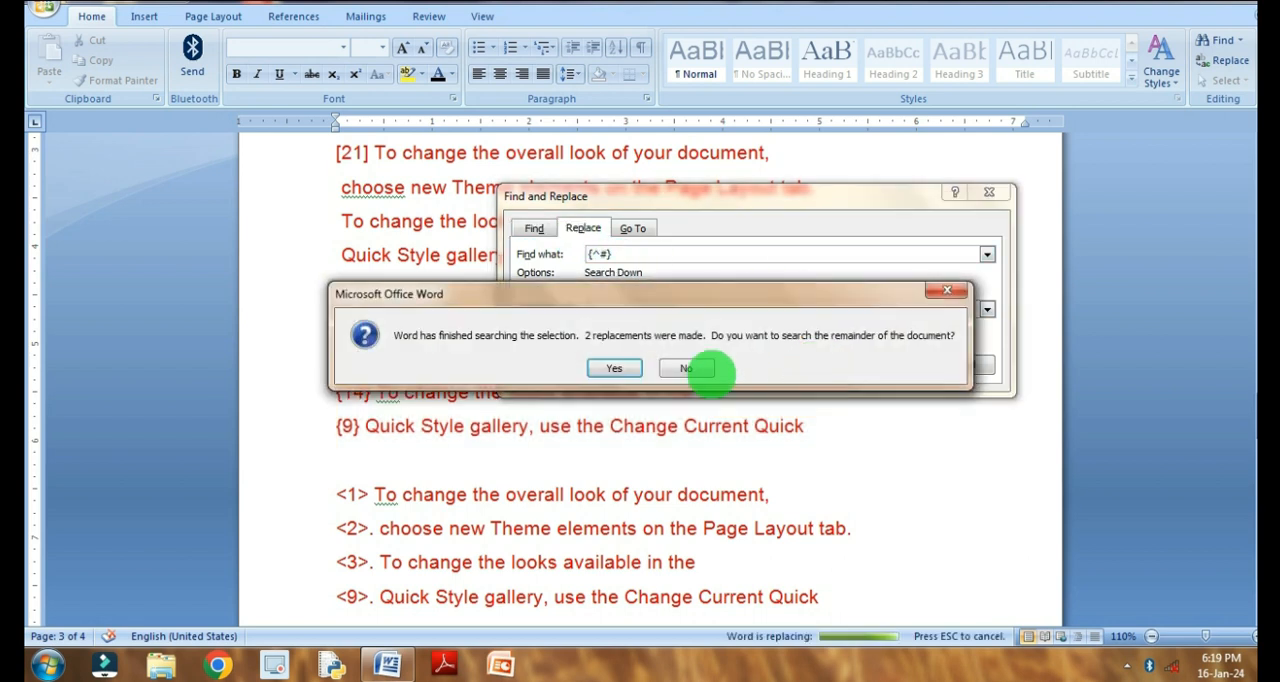
pyautogui.click(609, 366)
pyautogui.click(958, 365)
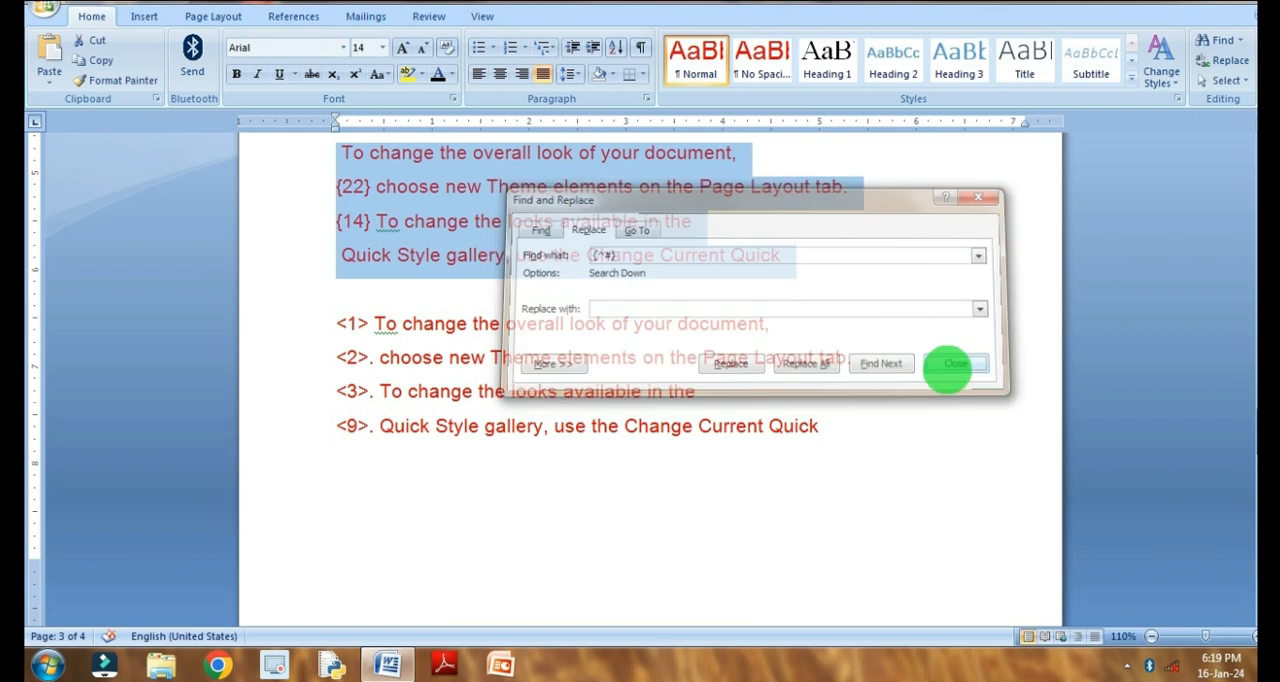
pyautogui.scroll(3, 929, 371)
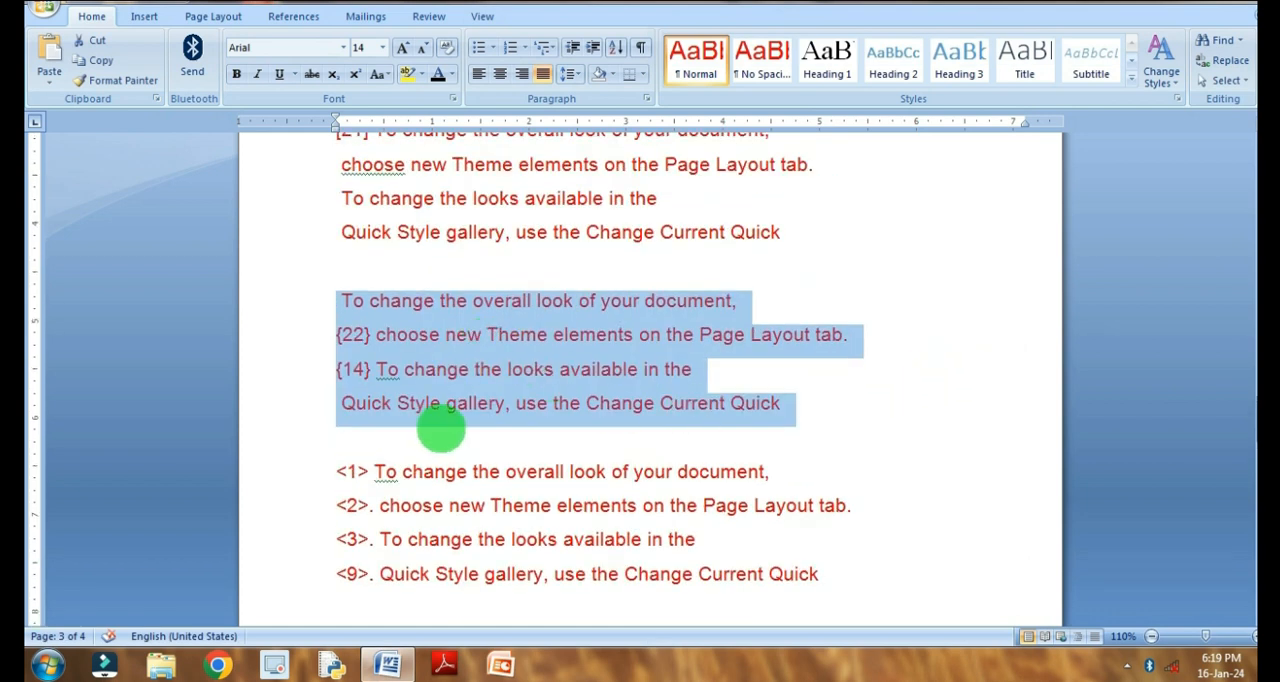
# - Undo the last replacement in the curly-bracket list and change its single-digit numbers to {91} and {99}
pyautogui.hotkey('ctrl', 'z')
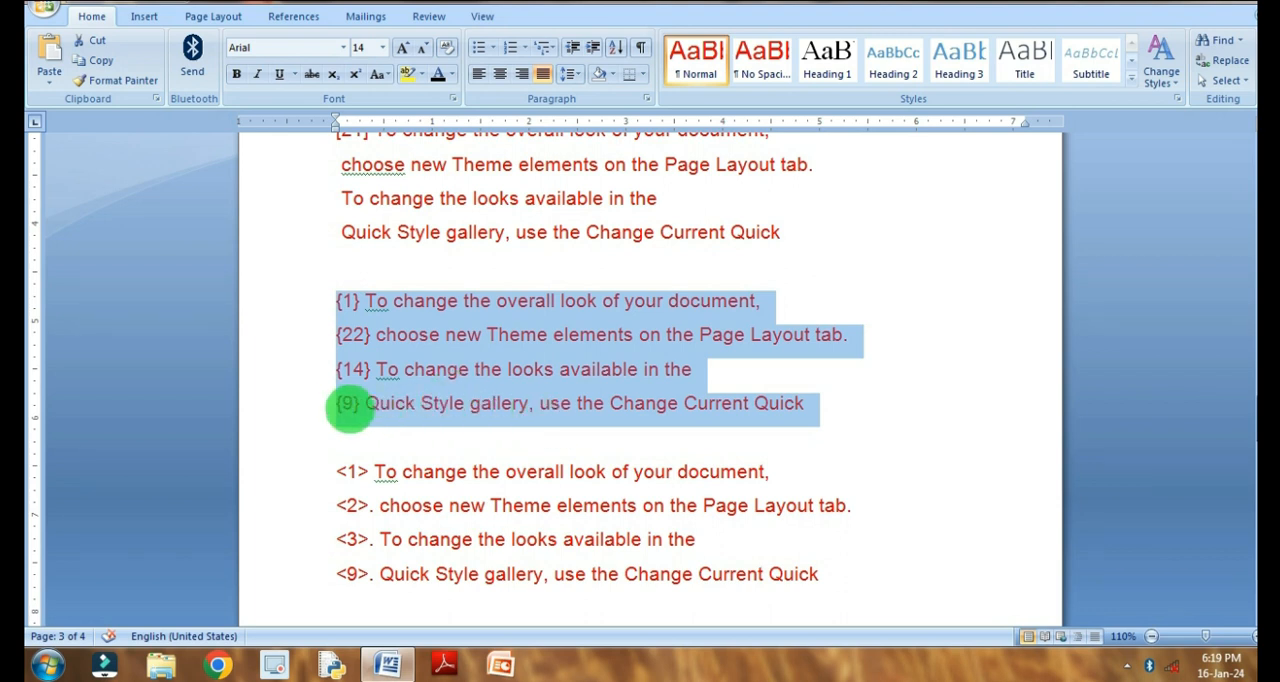
pyautogui.click(340, 402)
pyautogui.write('9')
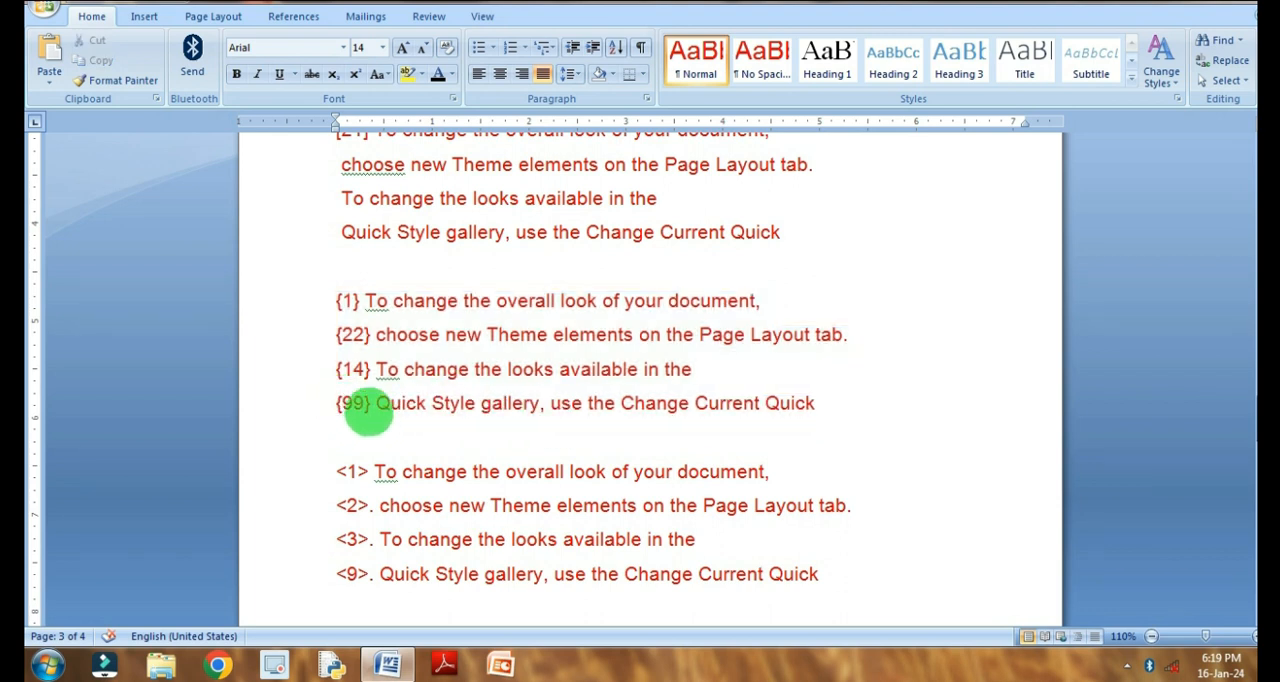
pyautogui.click(341, 301)
pyautogui.write('9')
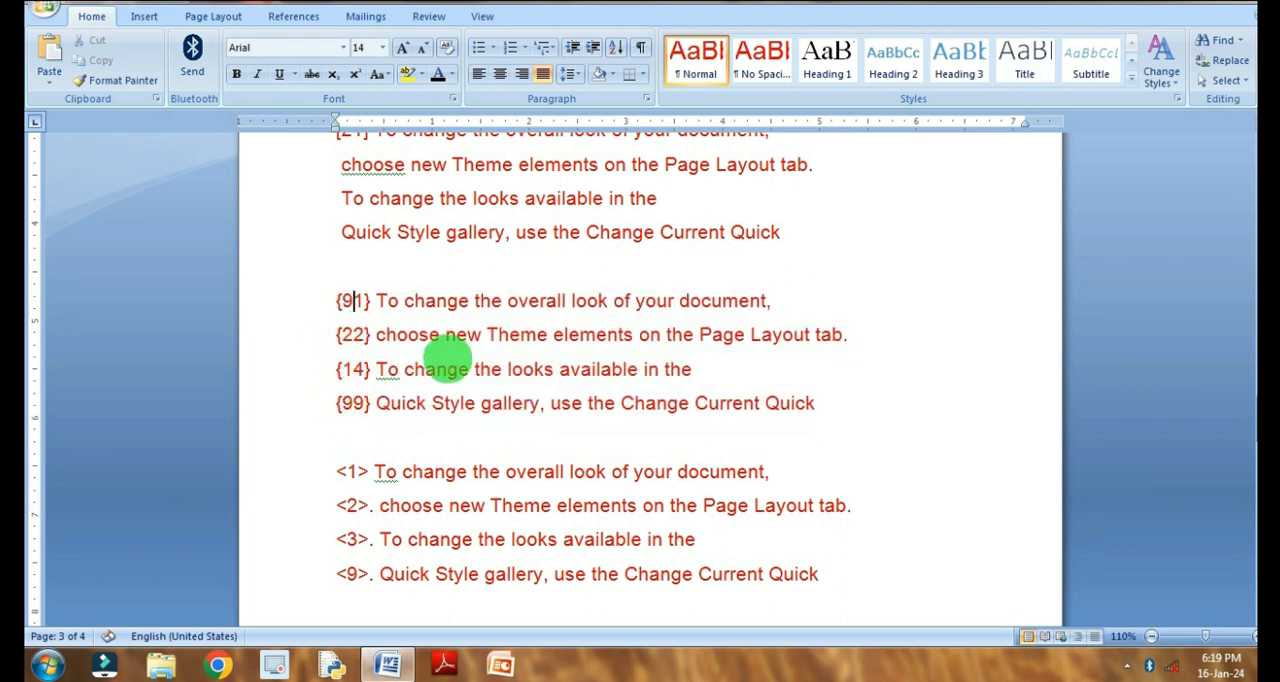
# - Select the curly-bracket list of Example 4 and replace all {^#^#} with nothing, within the selection only
pyautogui.moveTo(334, 301); pyautogui.dragTo(834, 420)
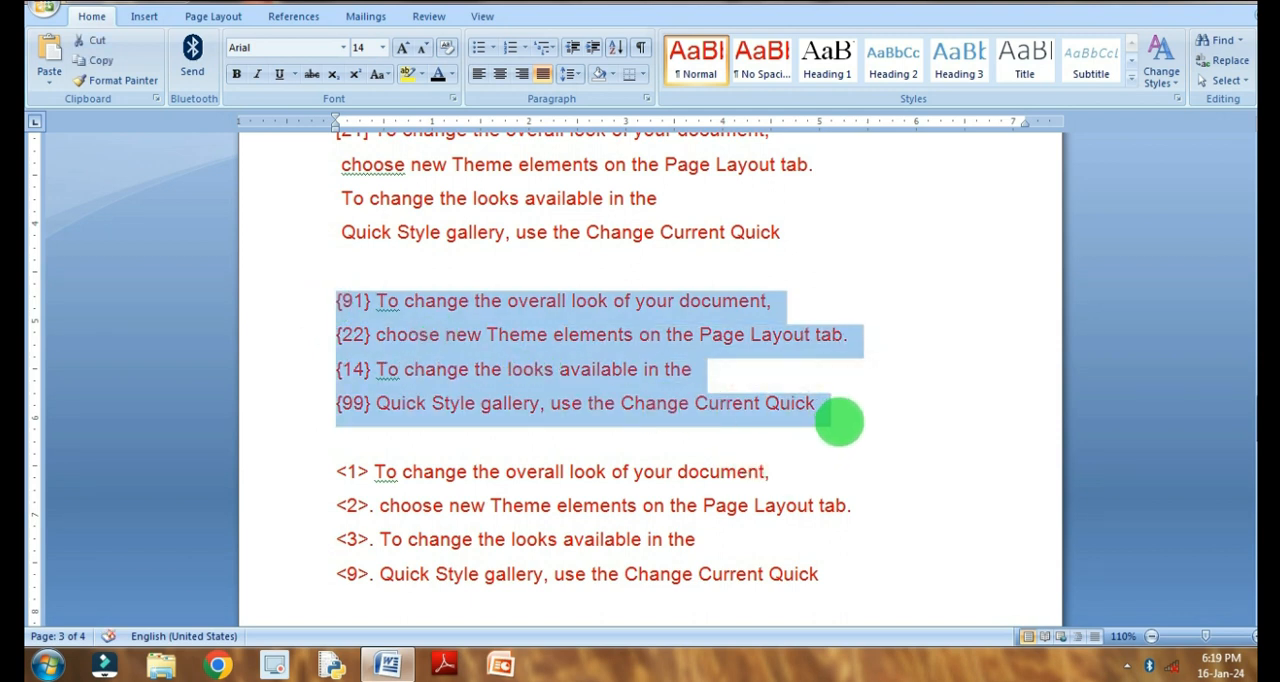
pyautogui.hotkey('ctrl', 'h')
pyautogui.click(760, 168)
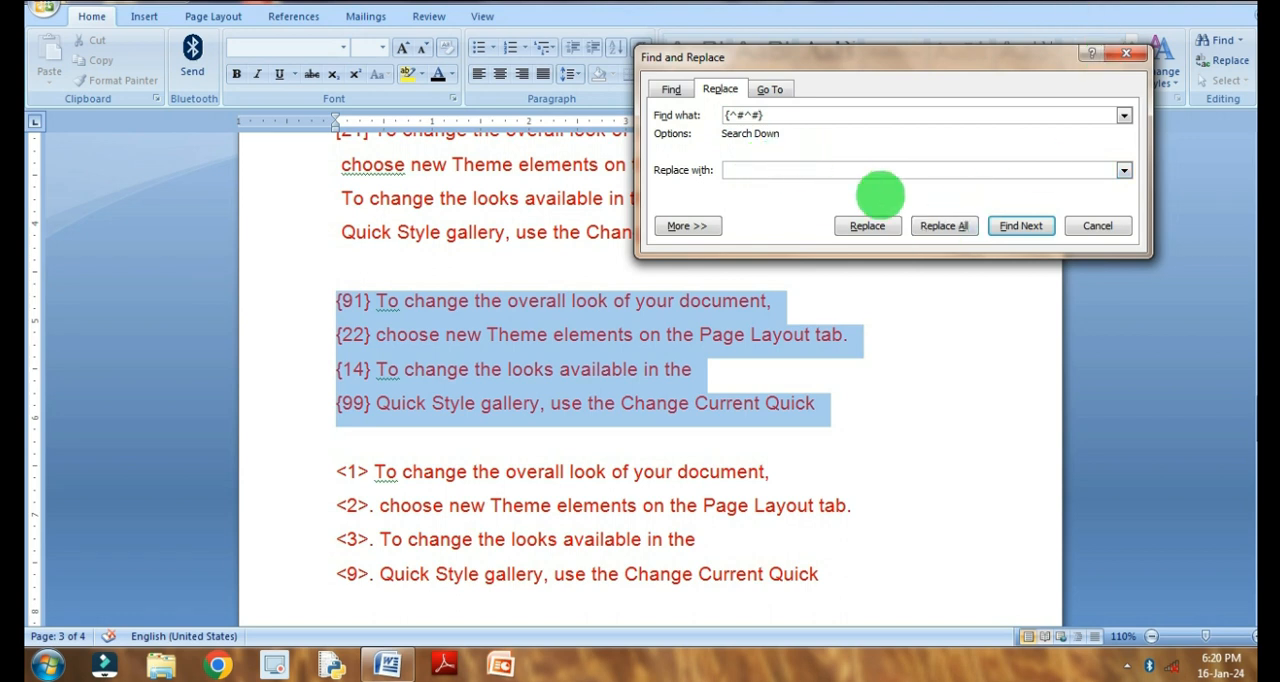
pyautogui.click(945, 226)
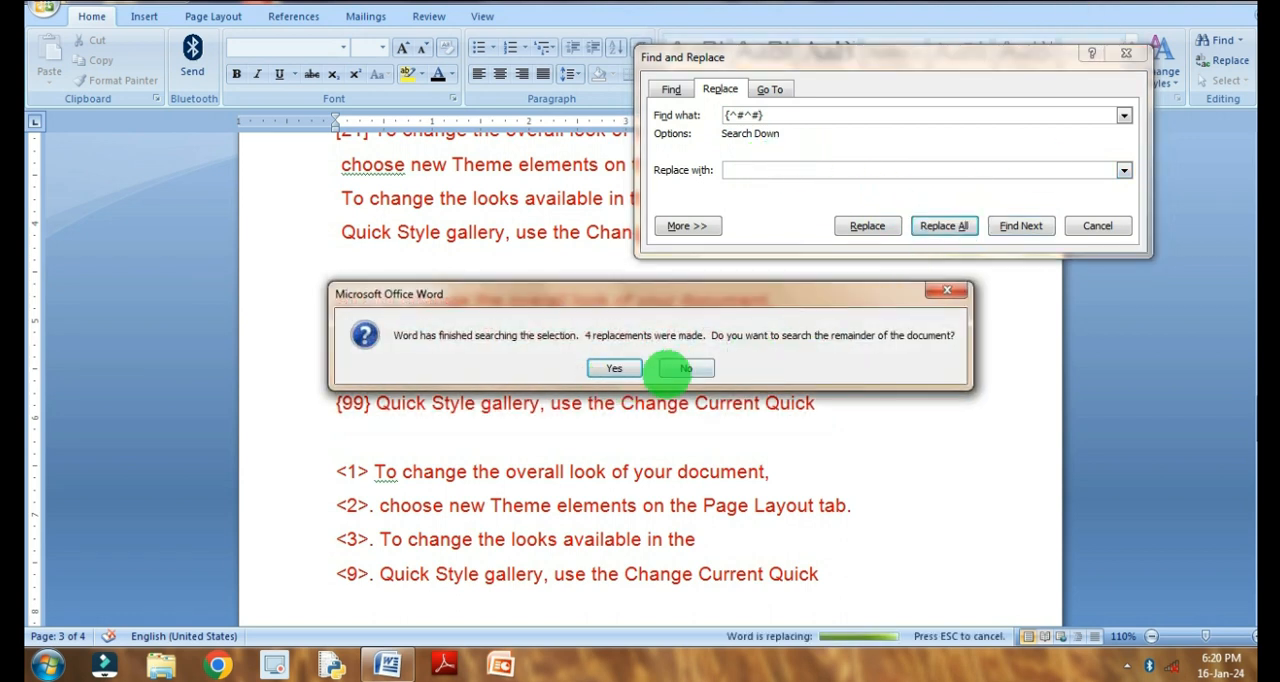
pyautogui.click(686, 368)
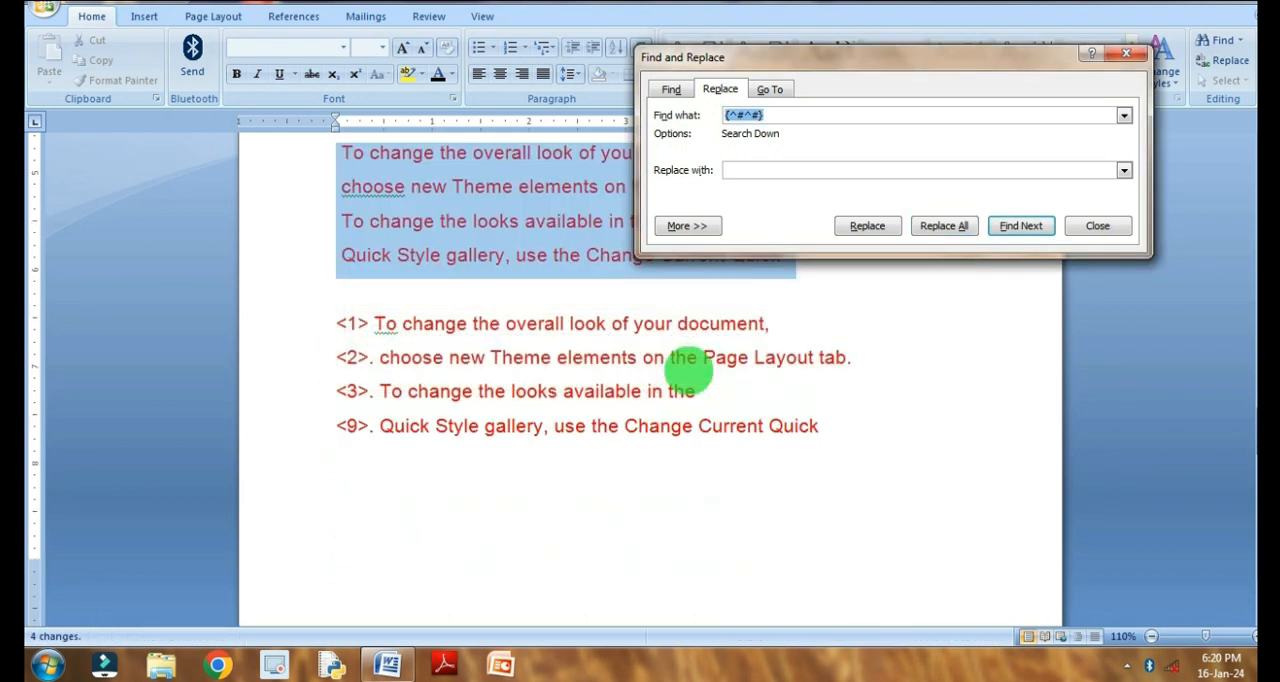
pyautogui.click(1098, 226)
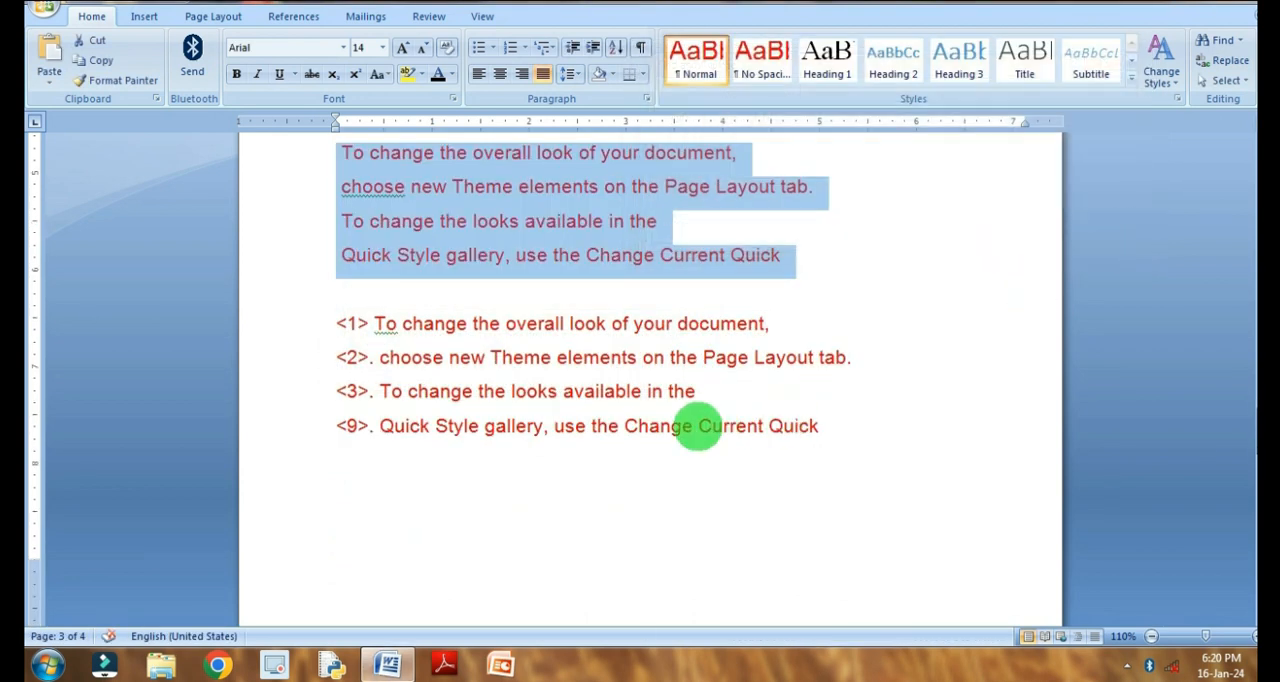
# - Select the angle-bracket list of Example 4 and replace all <^#> with nothing, without continuing the search into the rest of the document
pyautogui.scroll(-1, 698, 426)
pyautogui.moveTo(330, 226); pyautogui.dragTo(847, 385)
pyautogui.hotkey('ctrl', 'h')
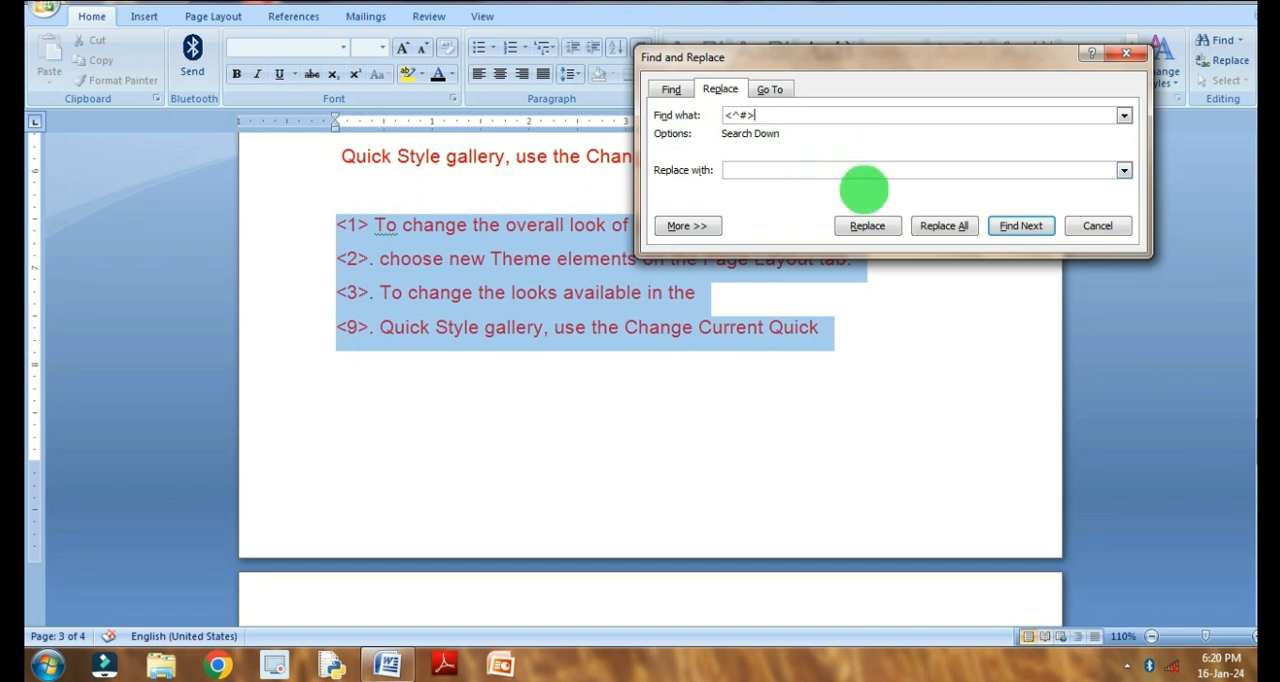
pyautogui.write('.')
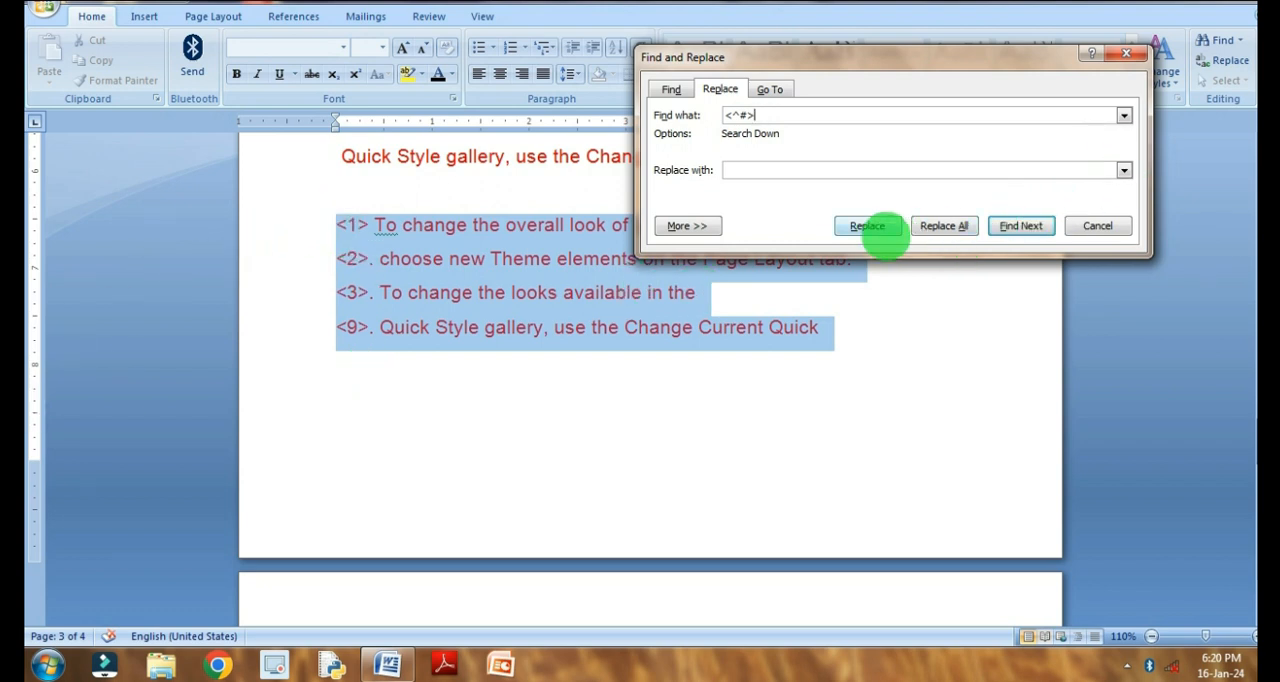
pyautogui.click(937, 225)
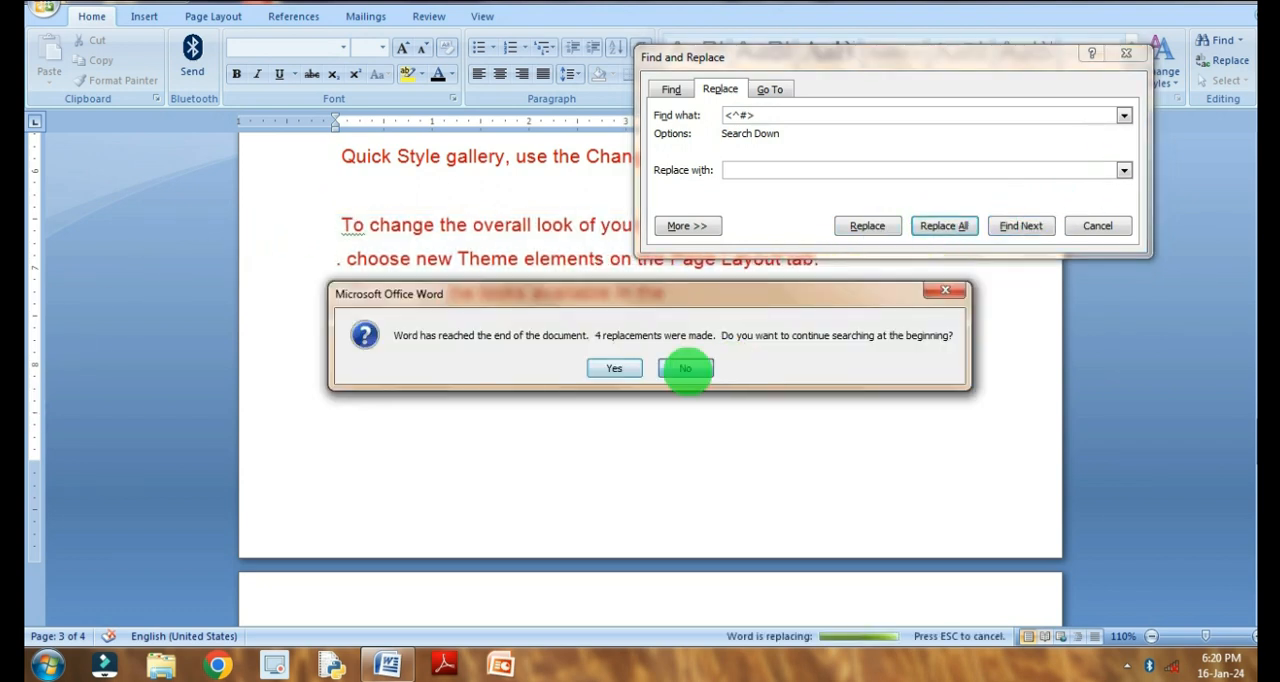
pyautogui.click(686, 366)
pyautogui.click(1092, 226)
pyautogui.scroll(7, 771, 303)
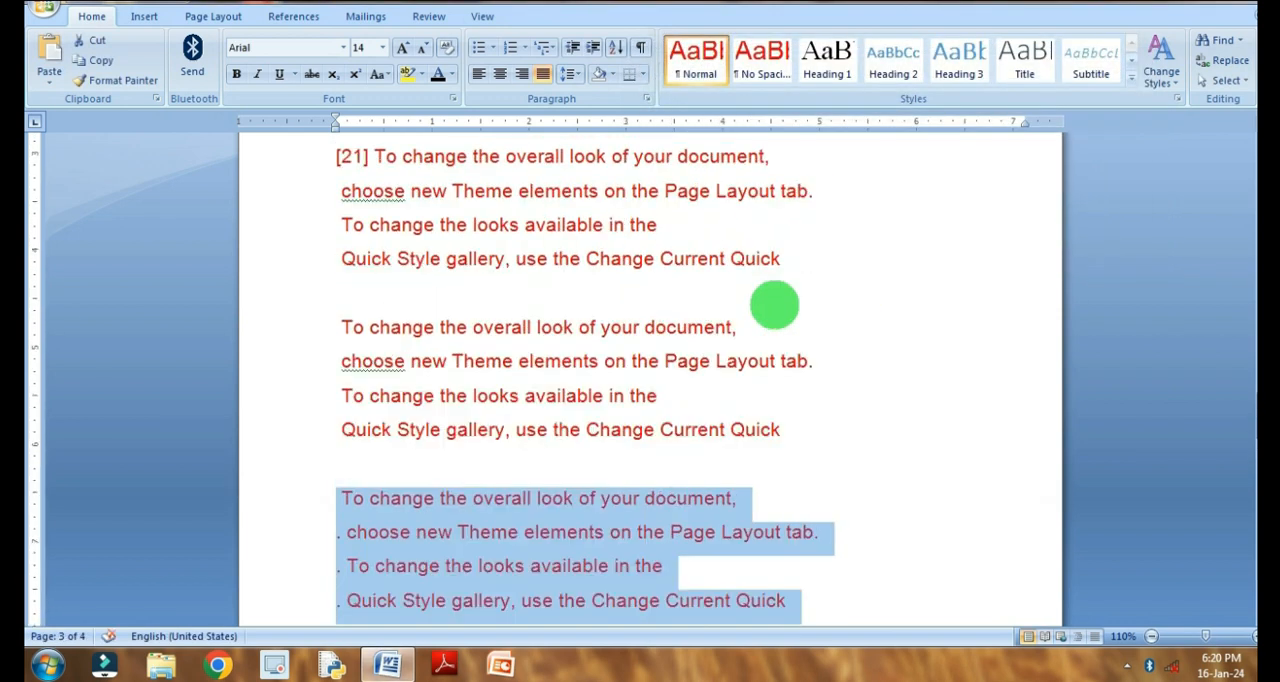
# - Select the Example 5 paragraph and replace all ^#. with nothing, within the selection only
pyautogui.scroll(-11, 690, 370)
pyautogui.scroll(-4, 680, 370)
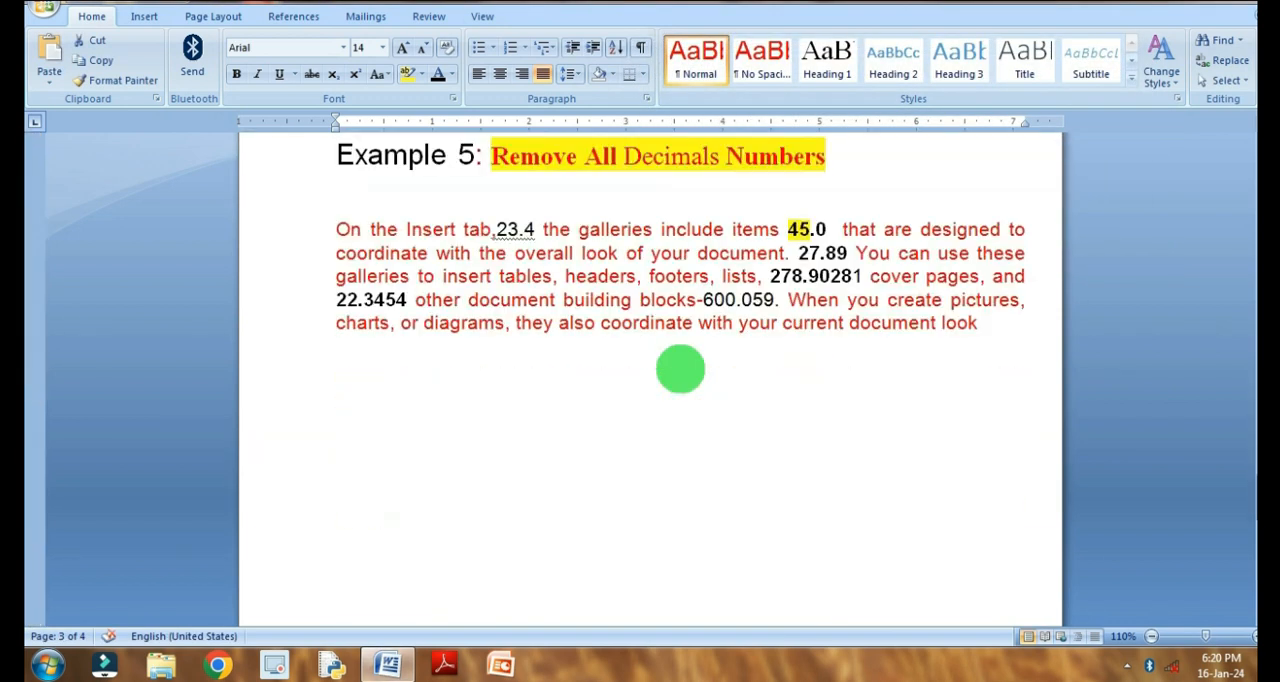
pyautogui.moveTo(337, 232); pyautogui.dragTo(1050, 347)
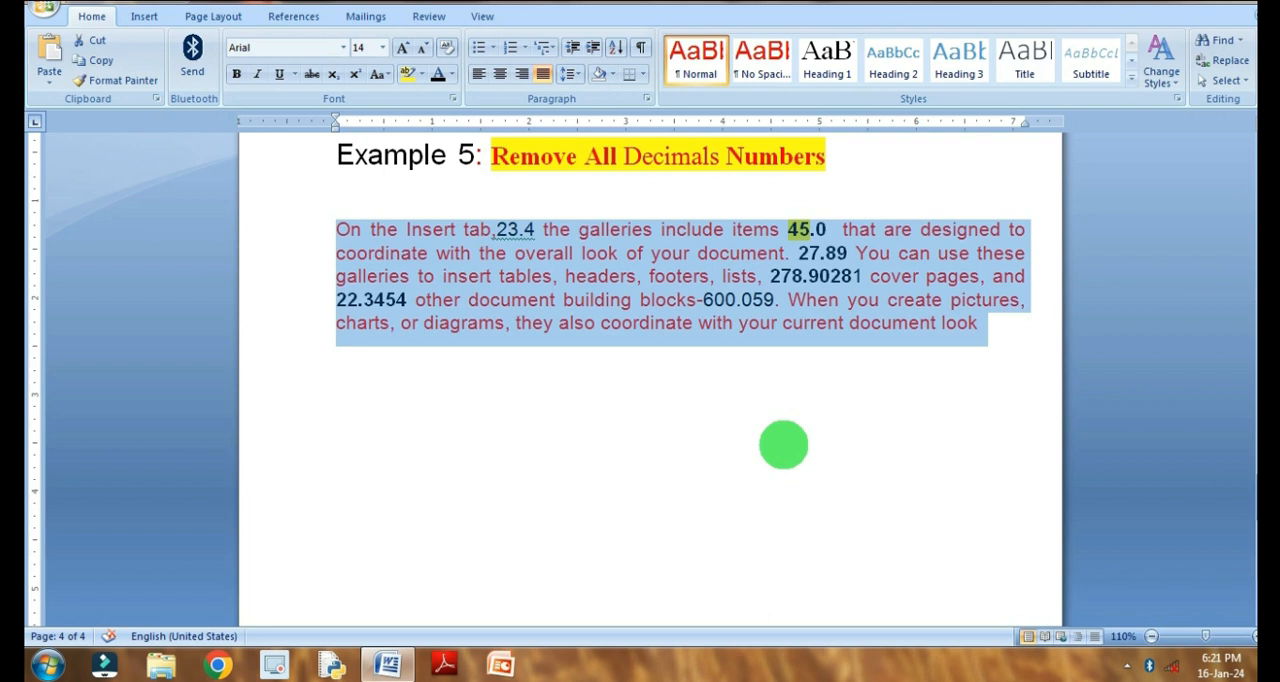
pyautogui.hotkey('ctrl', 'h')
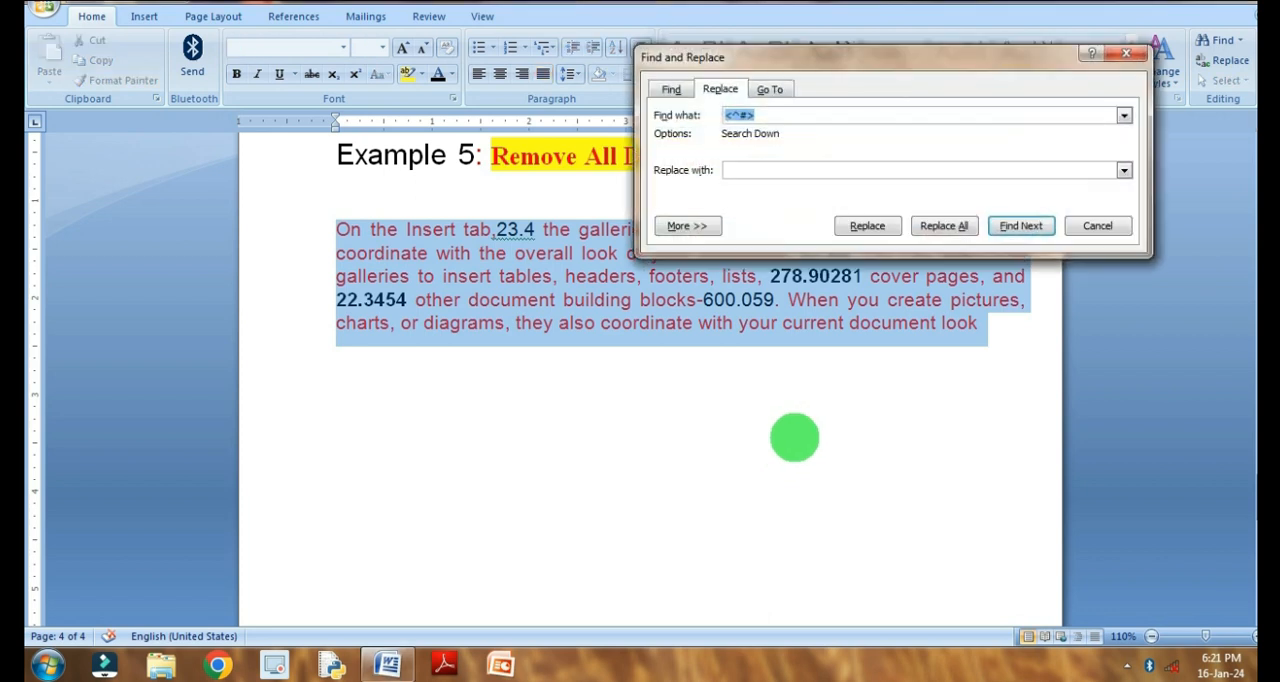
pyautogui.click(737, 117)
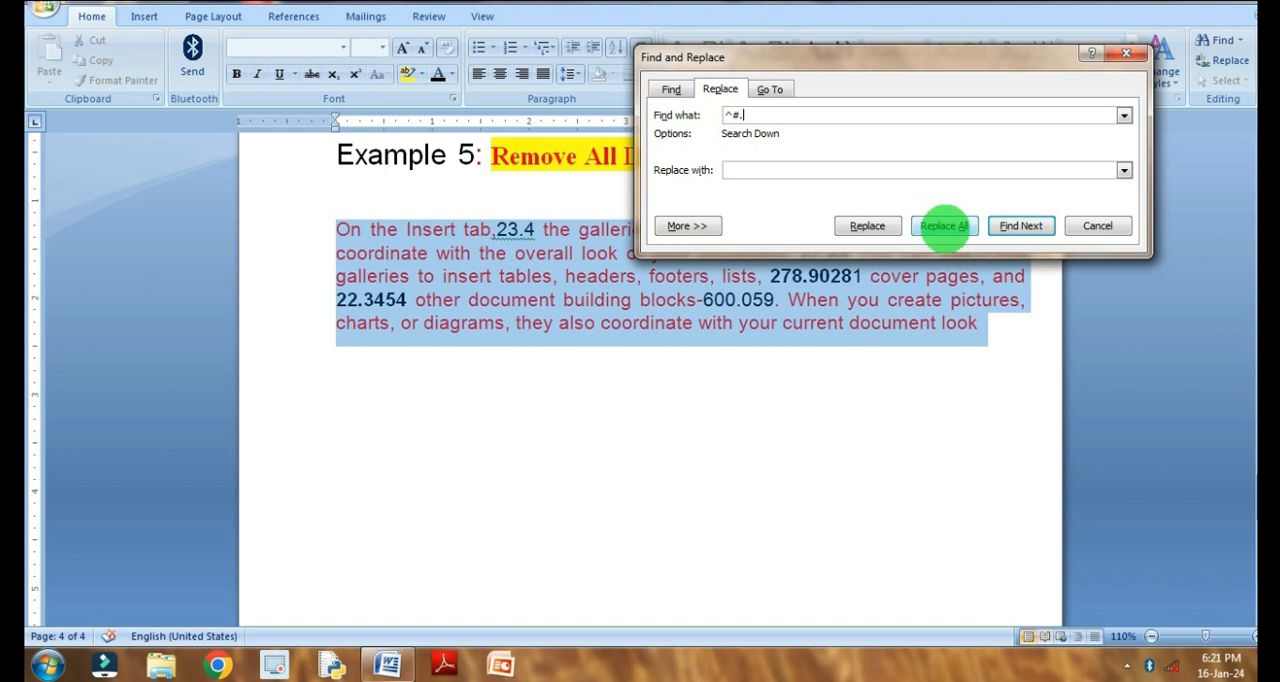
pyautogui.click(944, 225)
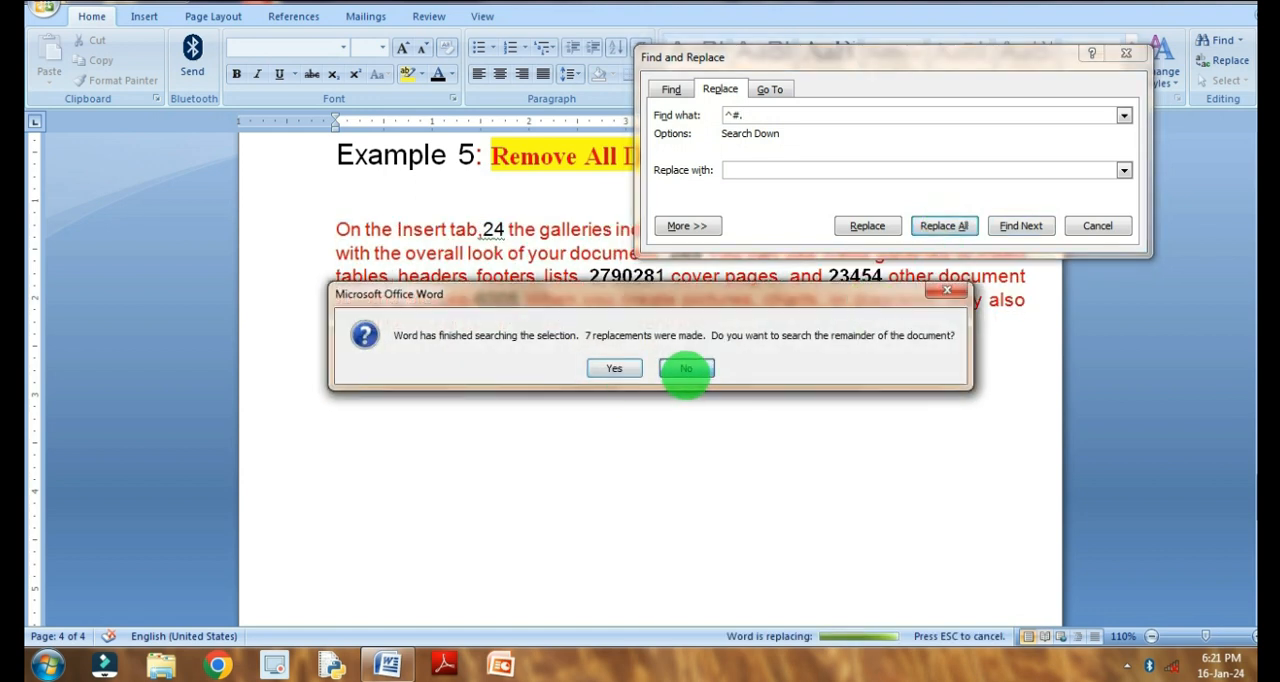
pyautogui.click(686, 368)
pyautogui.click(1097, 228)
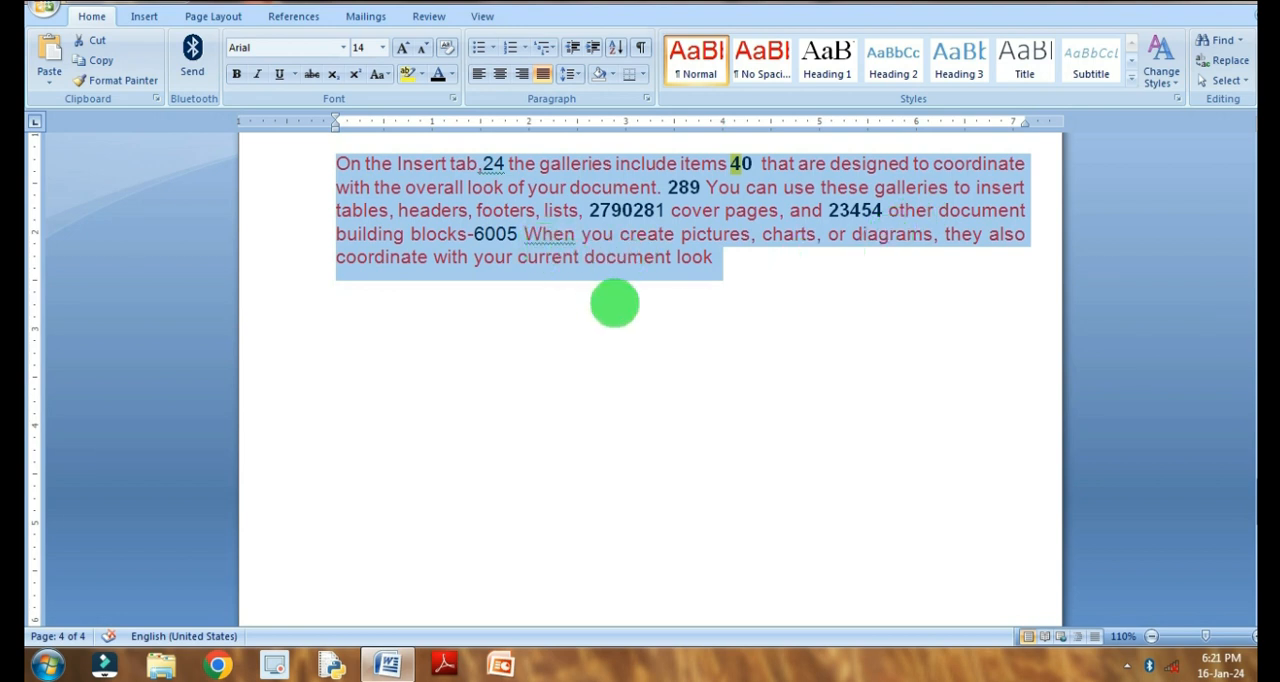
# - Rerun the ^#. replacement on the selected Example 5 paragraph and remove its remaining digits by replacing all ^# with nothing, within the selection only
pyautogui.hotkey('ctrl', 'h')
pyautogui.click(938, 226)
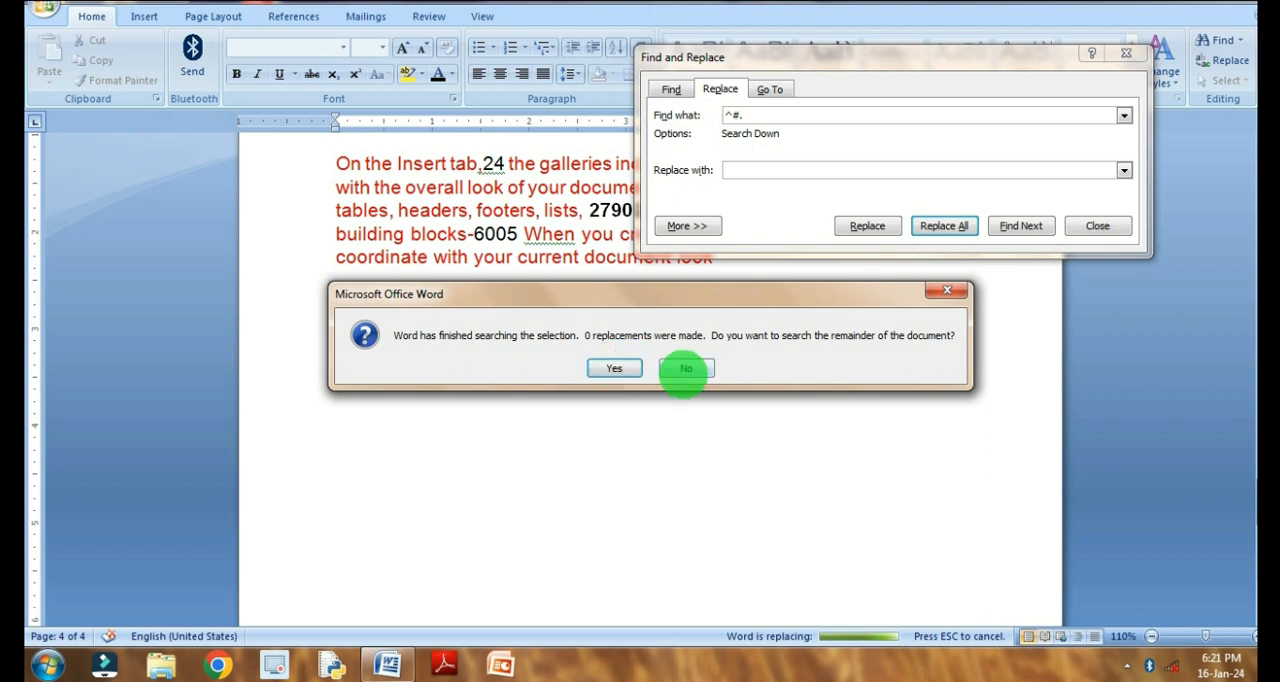
pyautogui.click(686, 368)
pyautogui.click(780, 116)
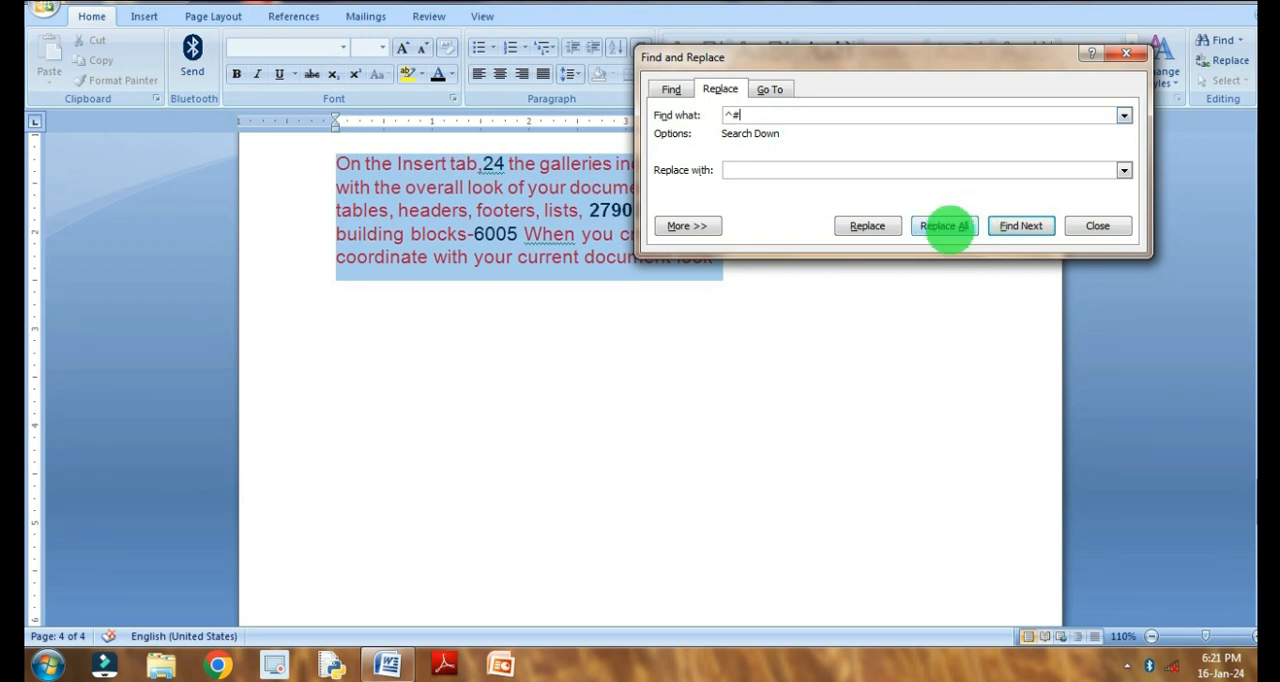
pyautogui.click(945, 226)
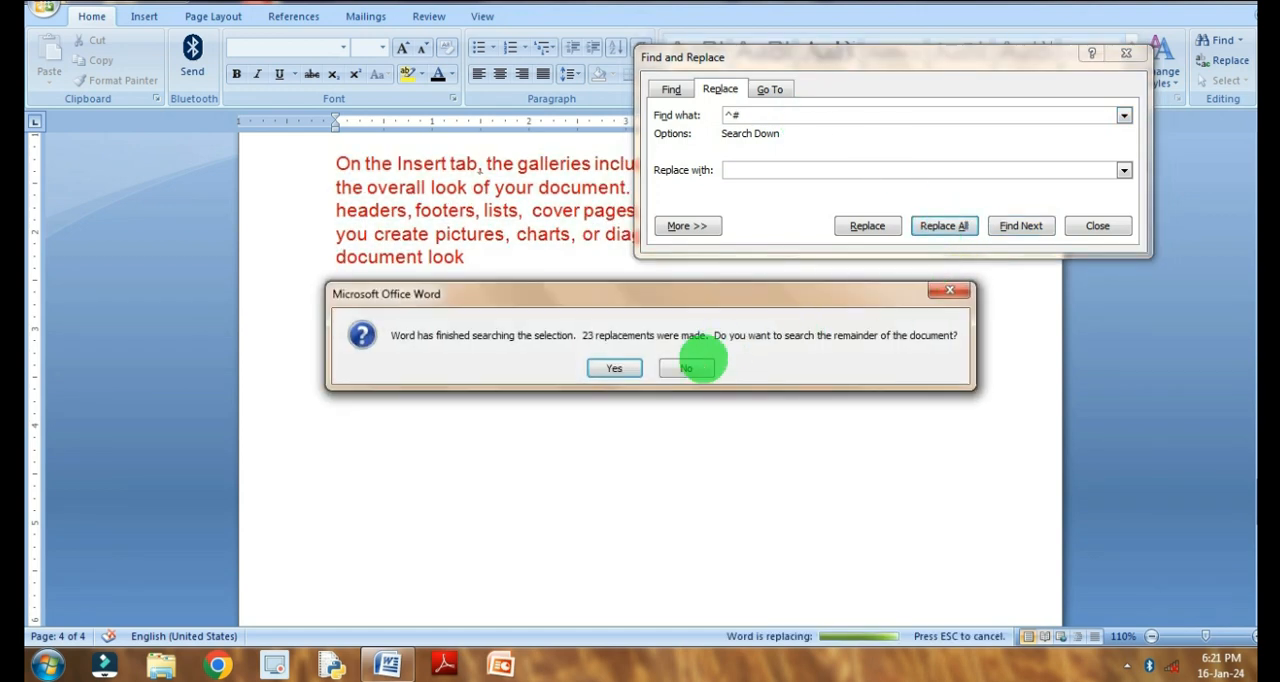
pyautogui.click(700, 366)
pyautogui.click(1105, 228)
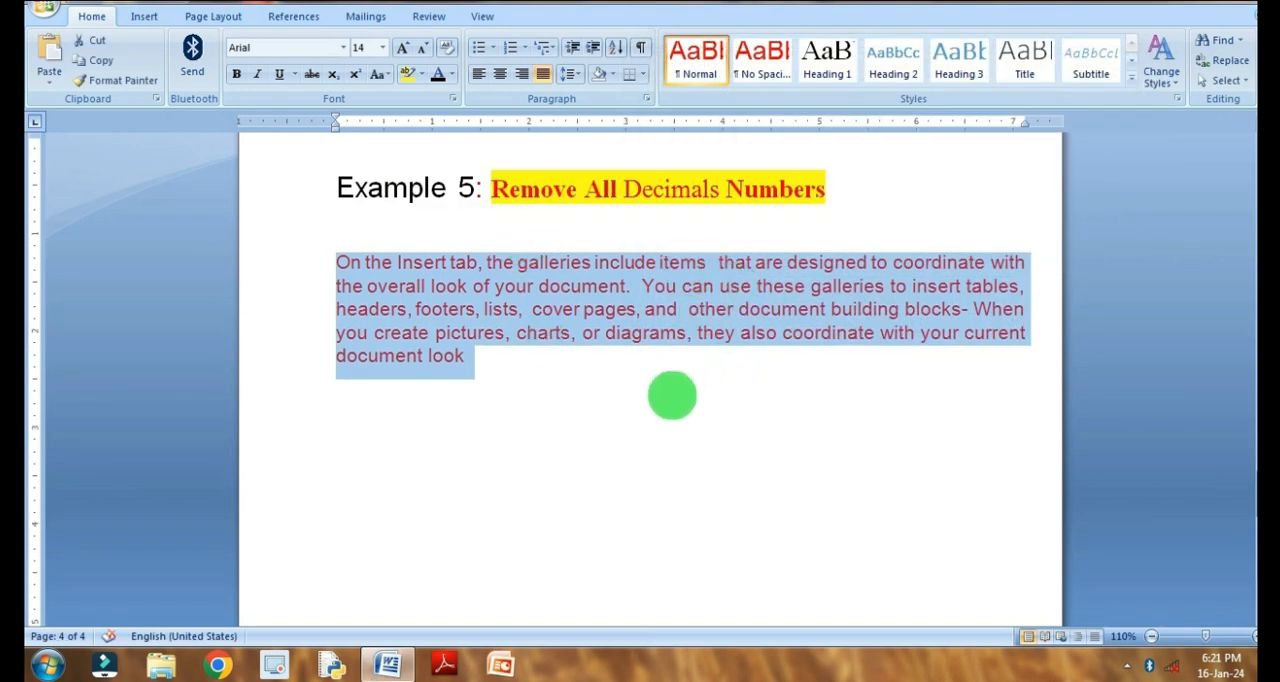
# - Add the decimal numbers 22.2, 33.3 and 44.1 on separate lines below the Example 5 paragraph
pyautogui.click(517, 357)
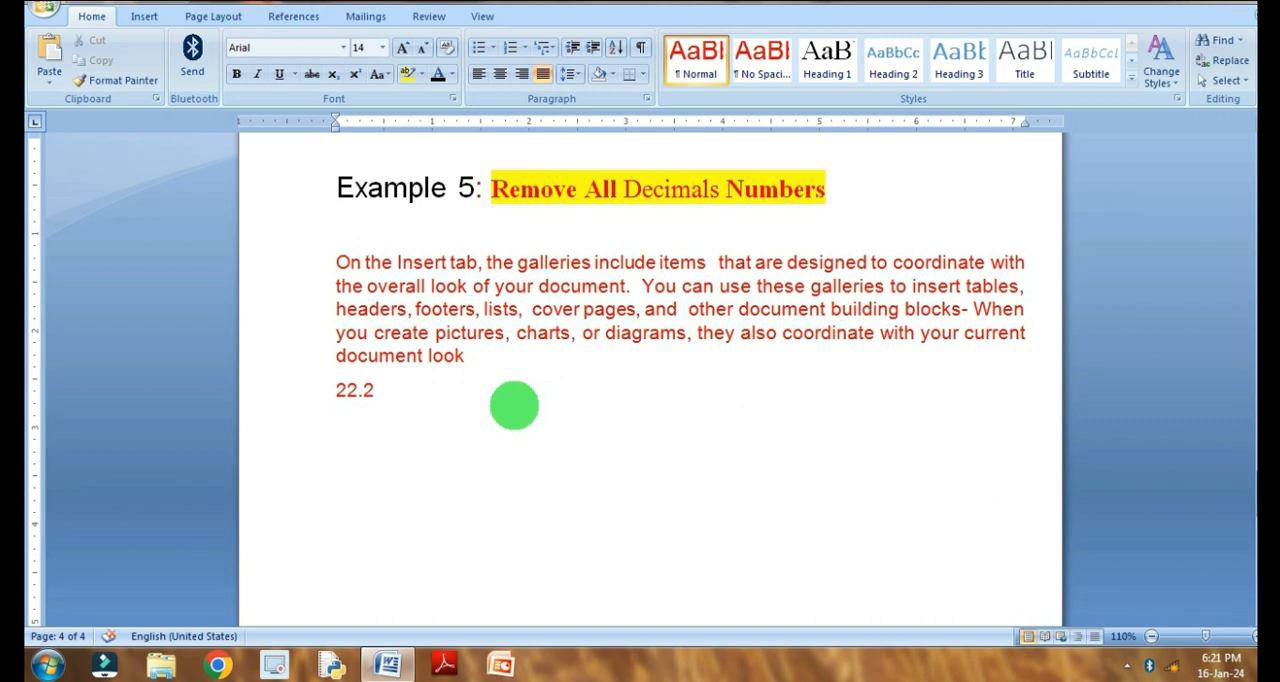
pyautogui.write('3.3')
pyautogui.press('Return')
pyautogui.write('44.1')
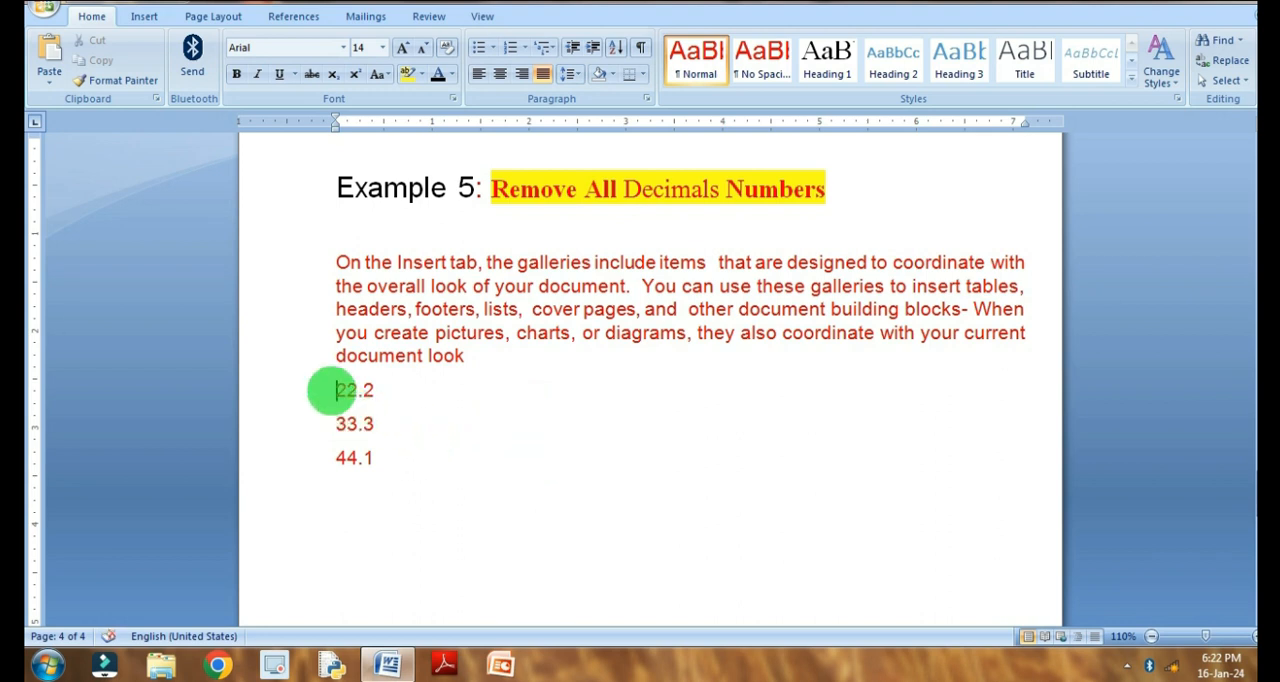
# - Select the three decimal numbers below the Example 5 paragraph and replace all ^#^#.^# with nothing, within the selection only
pyautogui.moveTo(334, 389); pyautogui.dragTo(406, 477)
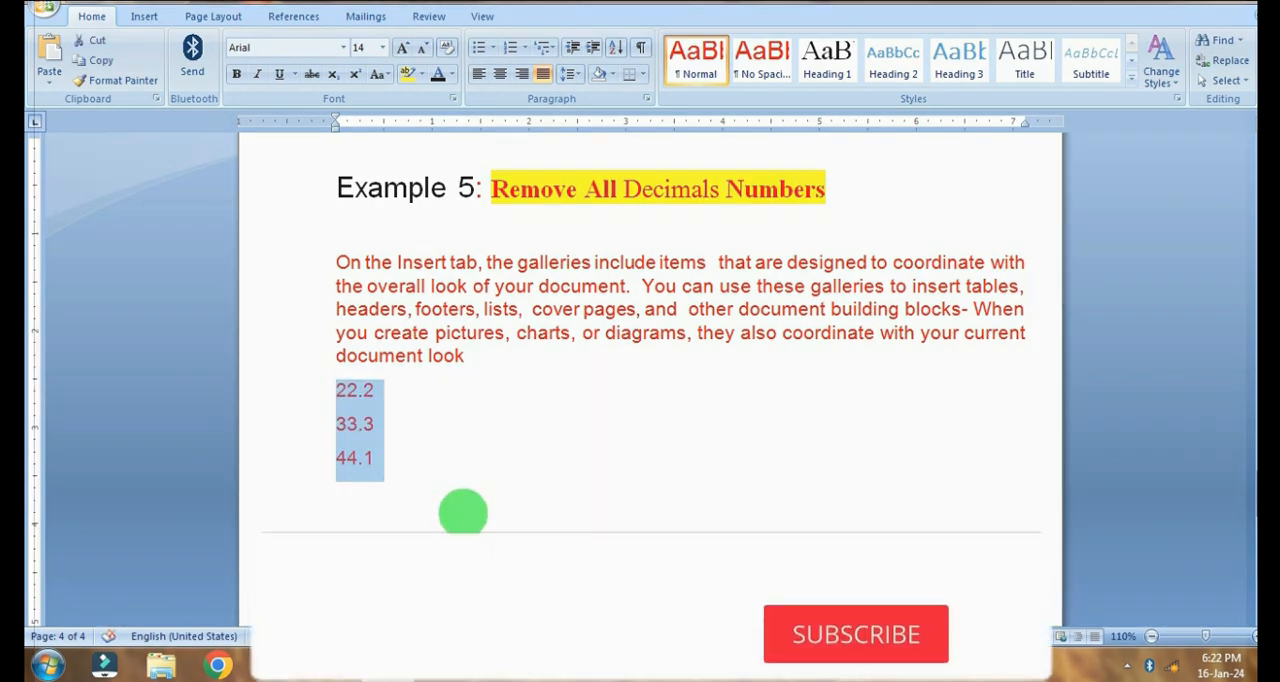
pyautogui.hotkey('ctrl', 'h')
pyautogui.click(778, 119)
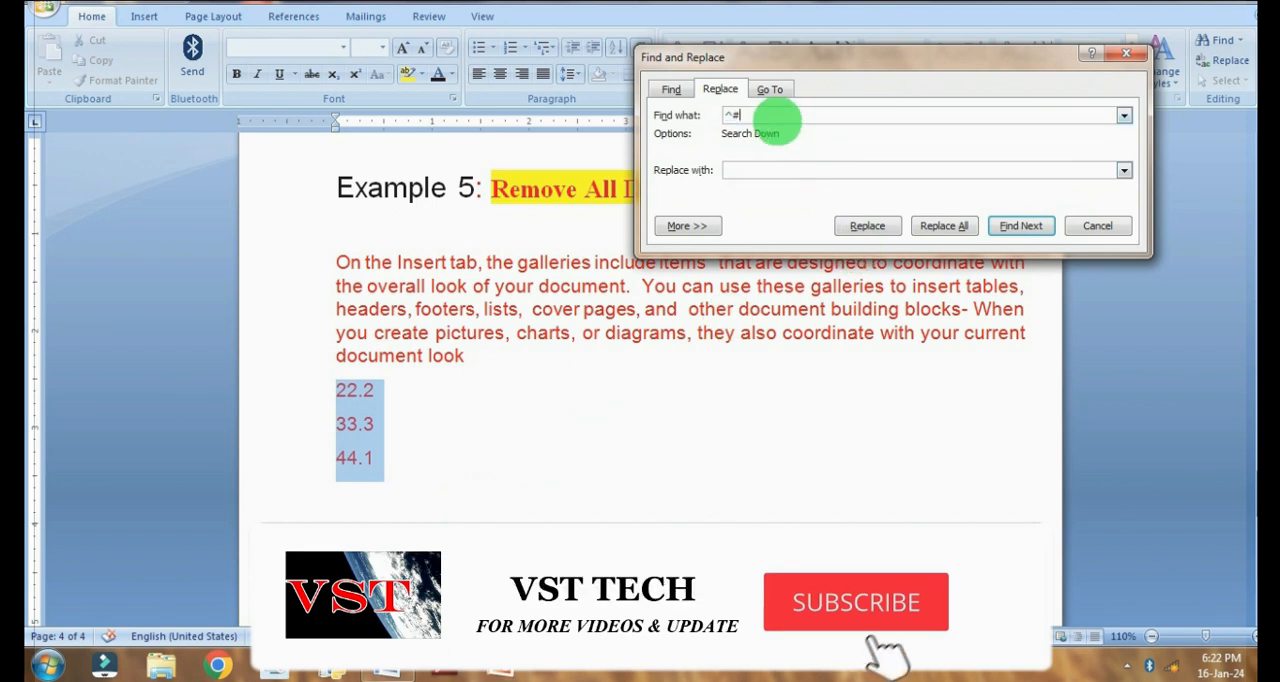
pyautogui.write('^$')
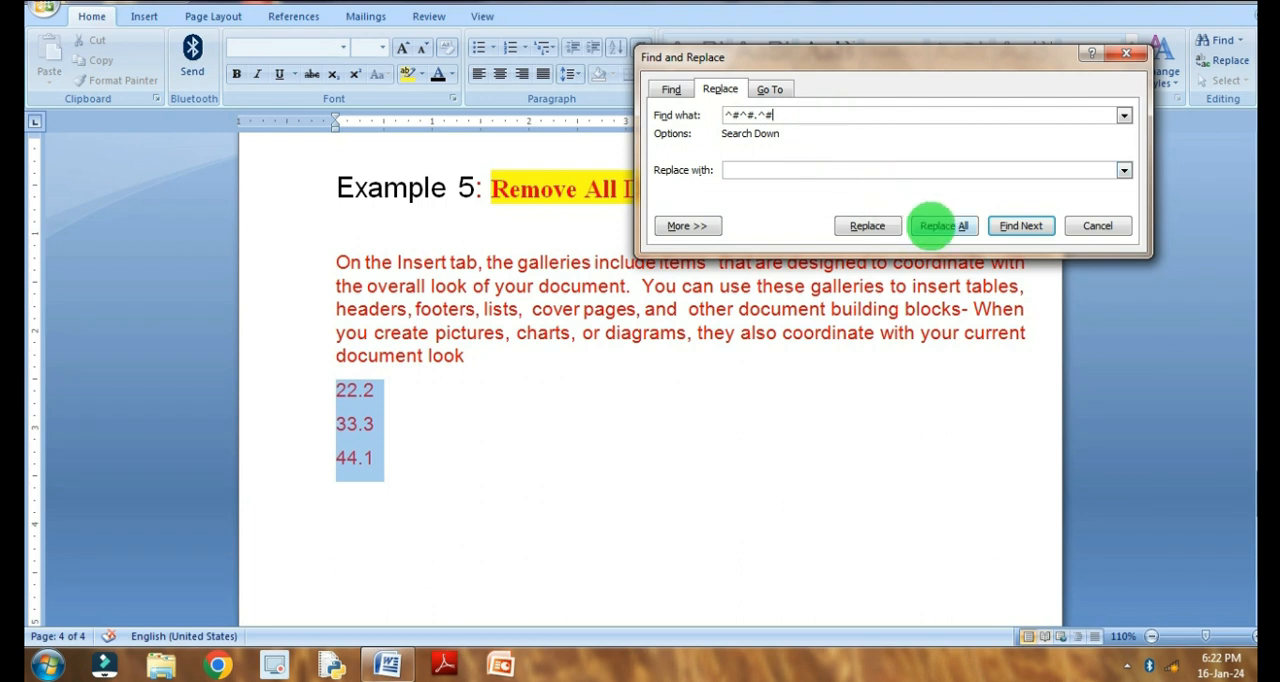
pyautogui.click(932, 226)
pyautogui.click(615, 369)
pyautogui.click(683, 366)
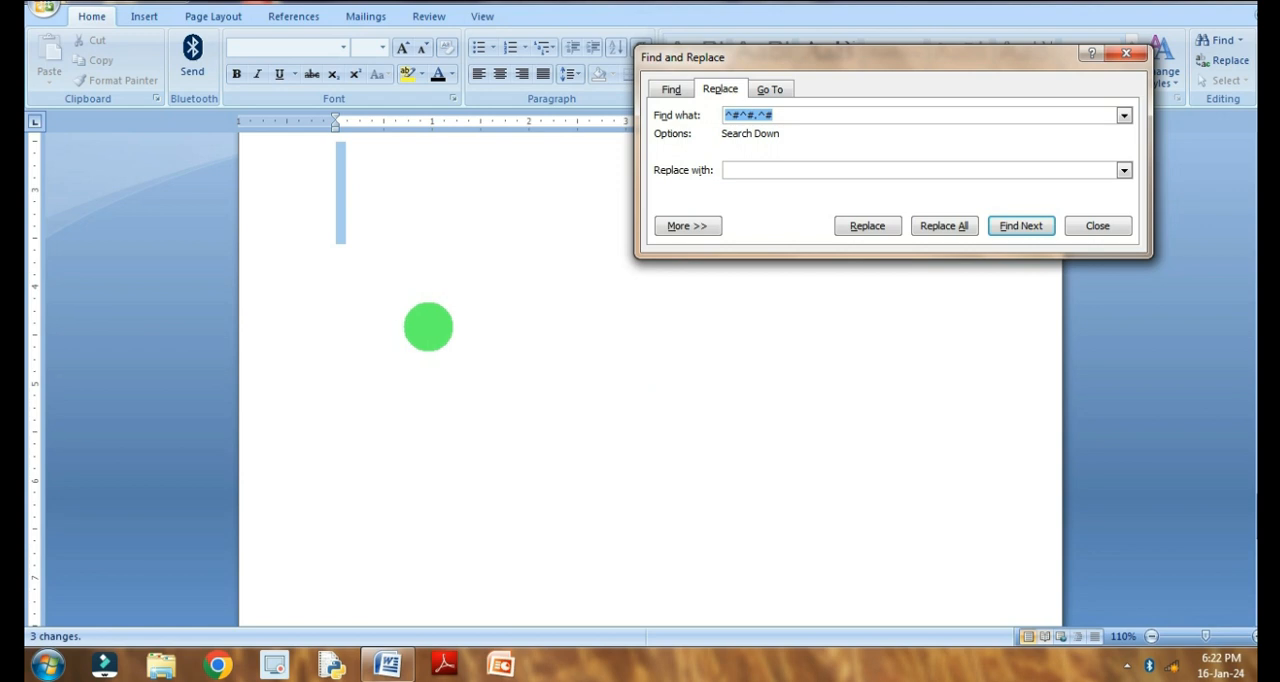
pyautogui.click(1090, 228)
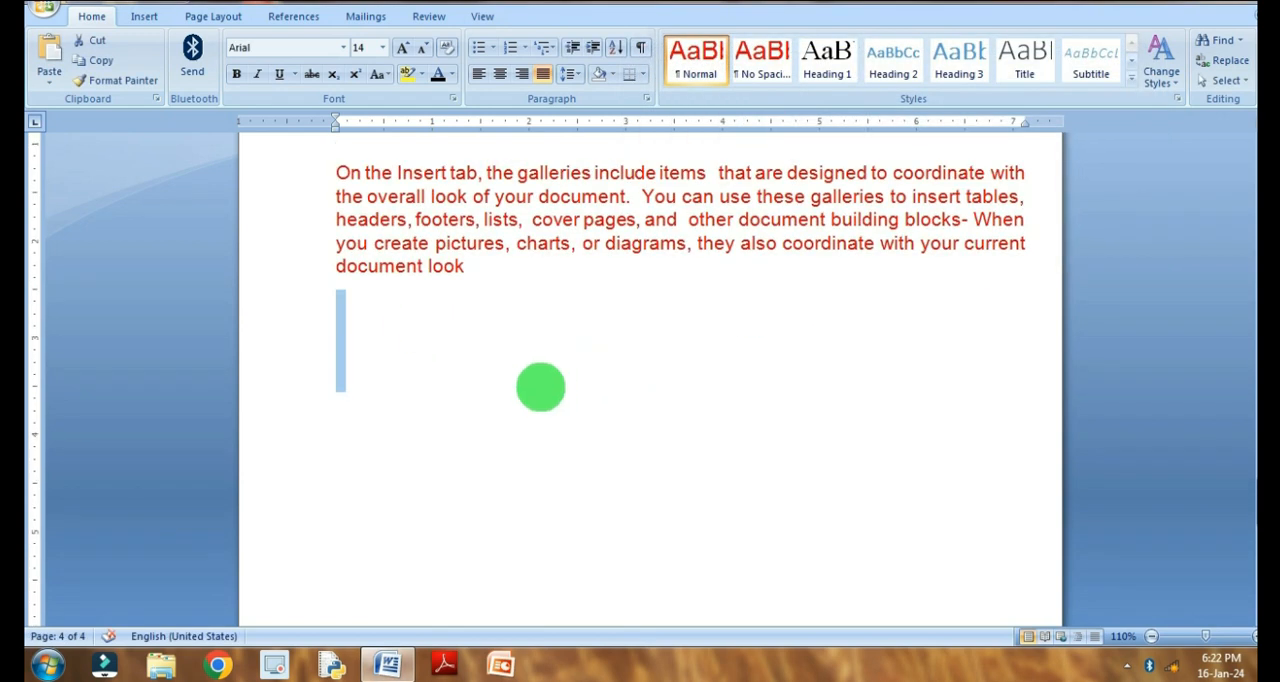
pyautogui.scroll(3, 549, 384)
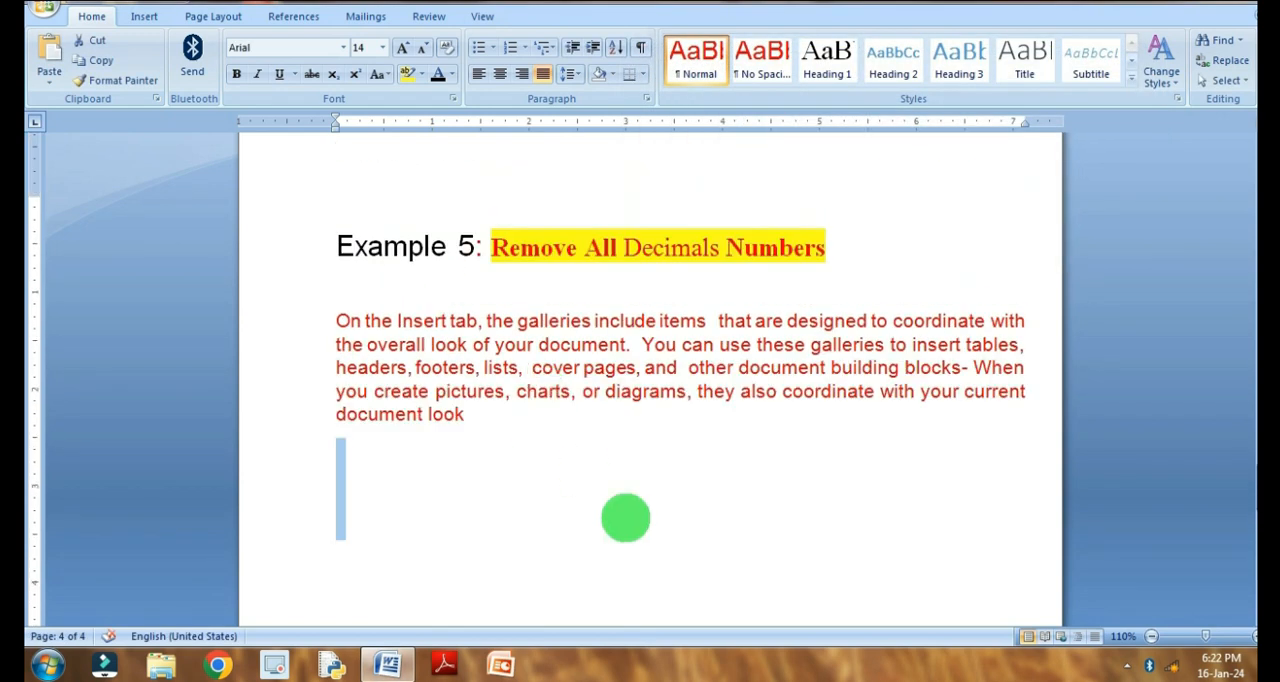